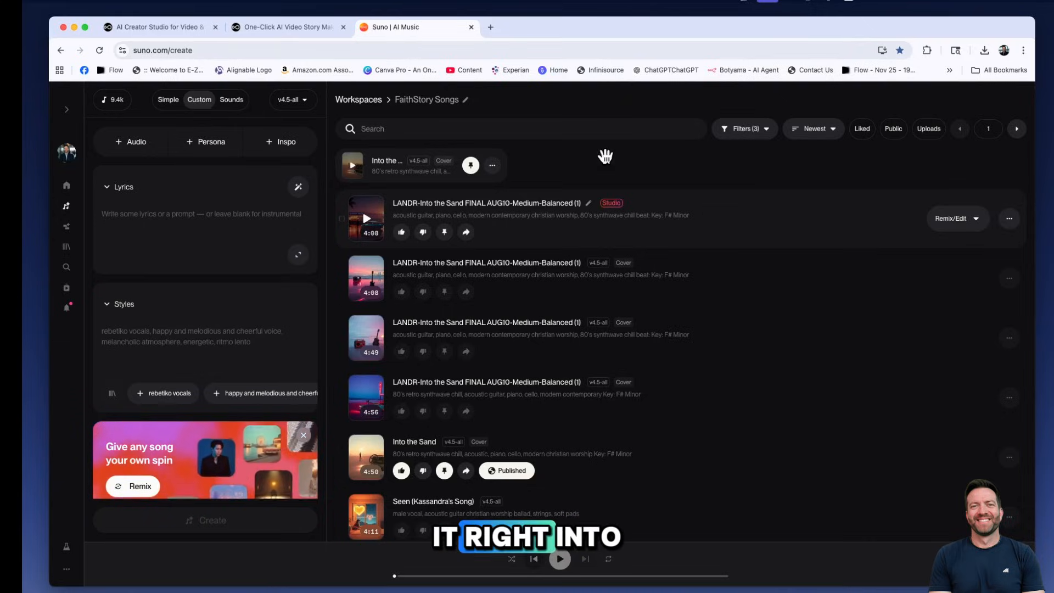
Switch to the OpenArt music video page and choose the Narrative Video type.
left_click(264, 28)
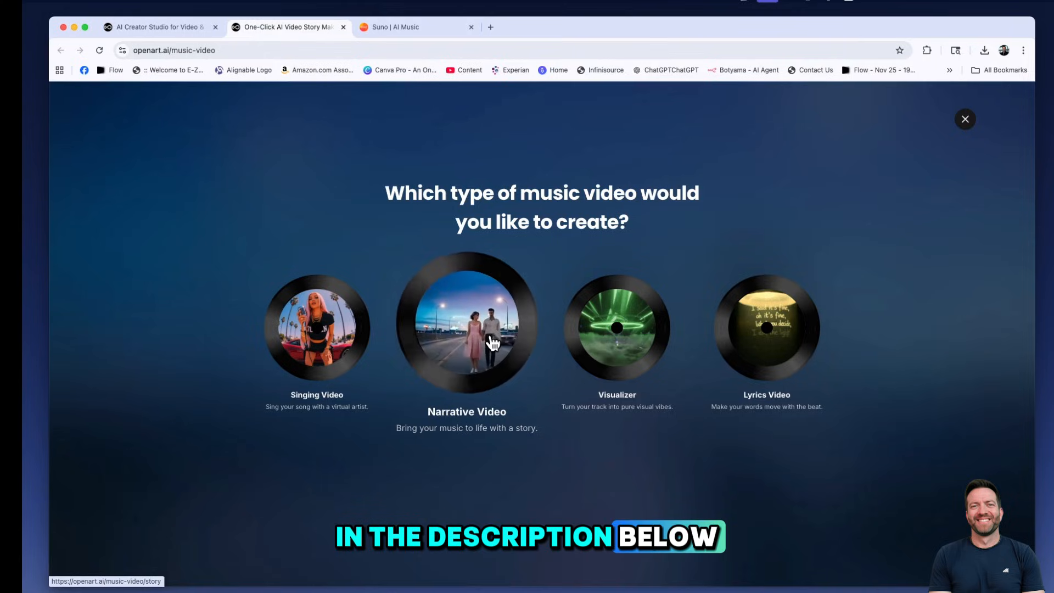
left_click(451, 347)
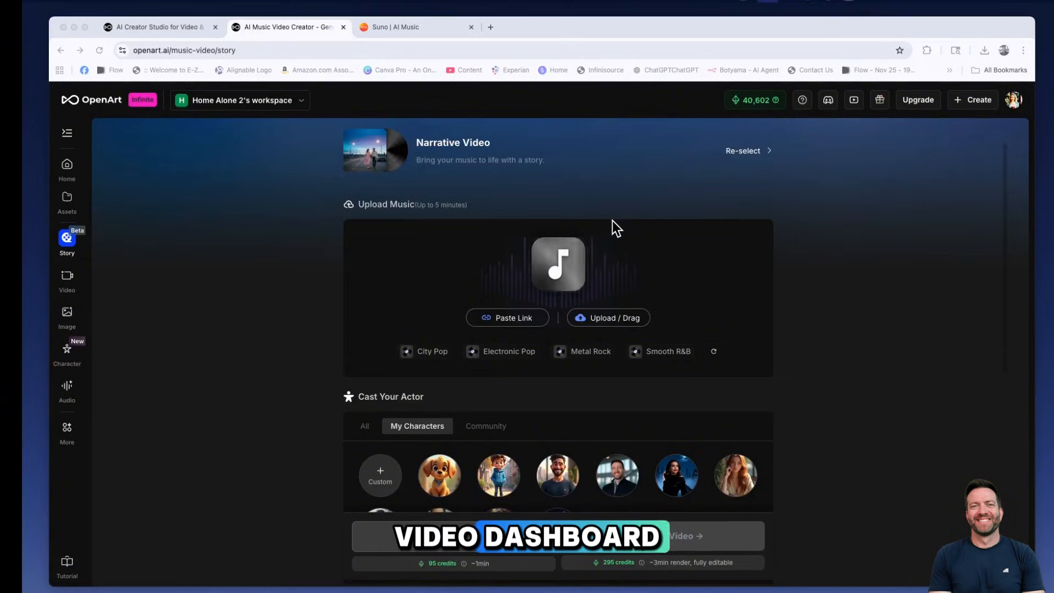
Create a named custom character from the reference photo of the man in the white shirt and cast it as the actor.
scroll(618, 247, "down", 1)
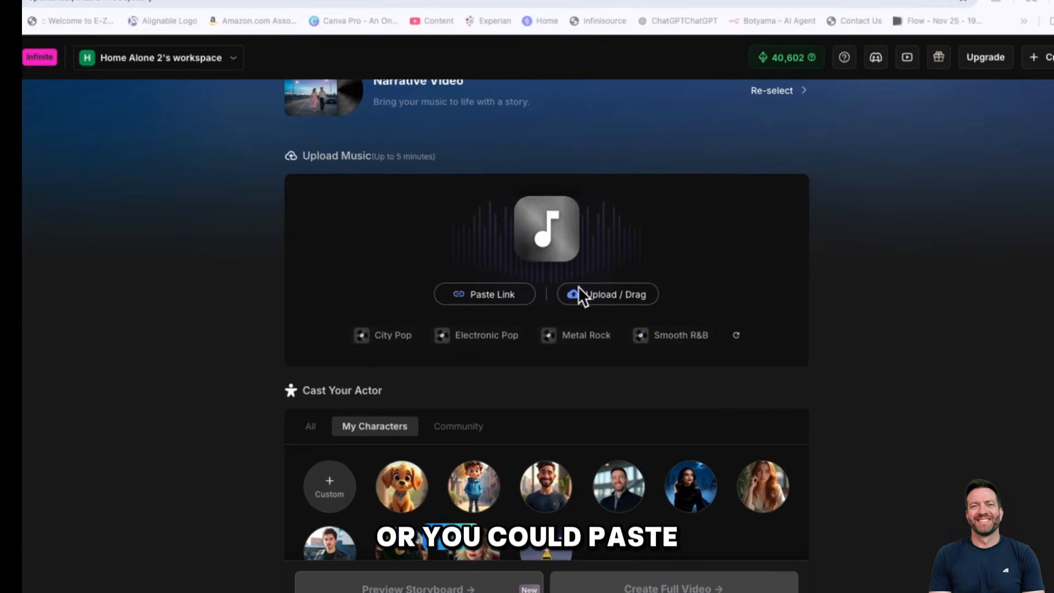
scroll(595, 293, "down", 7)
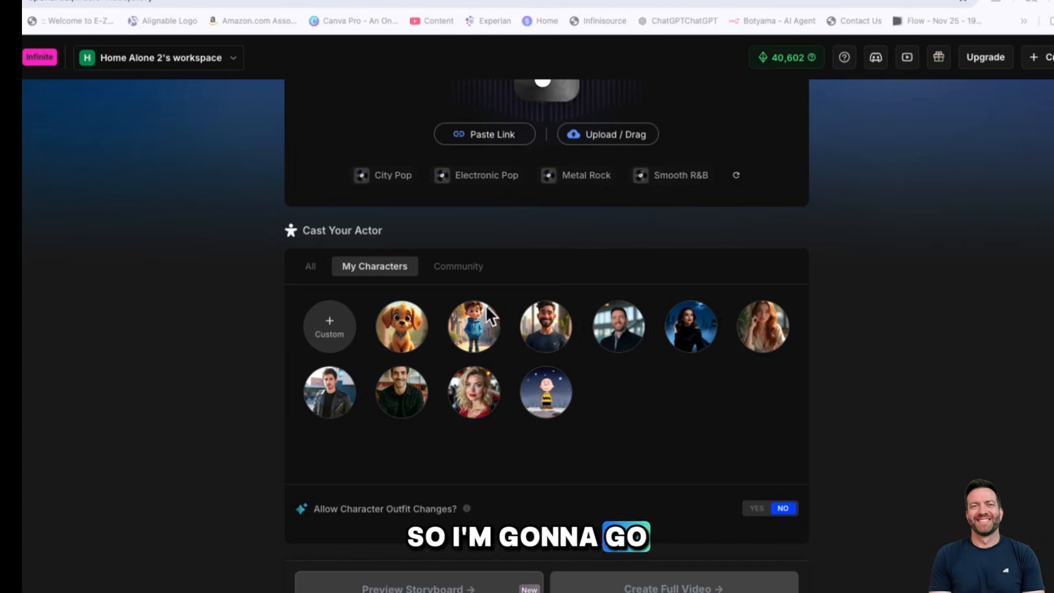
left_click(330, 328)
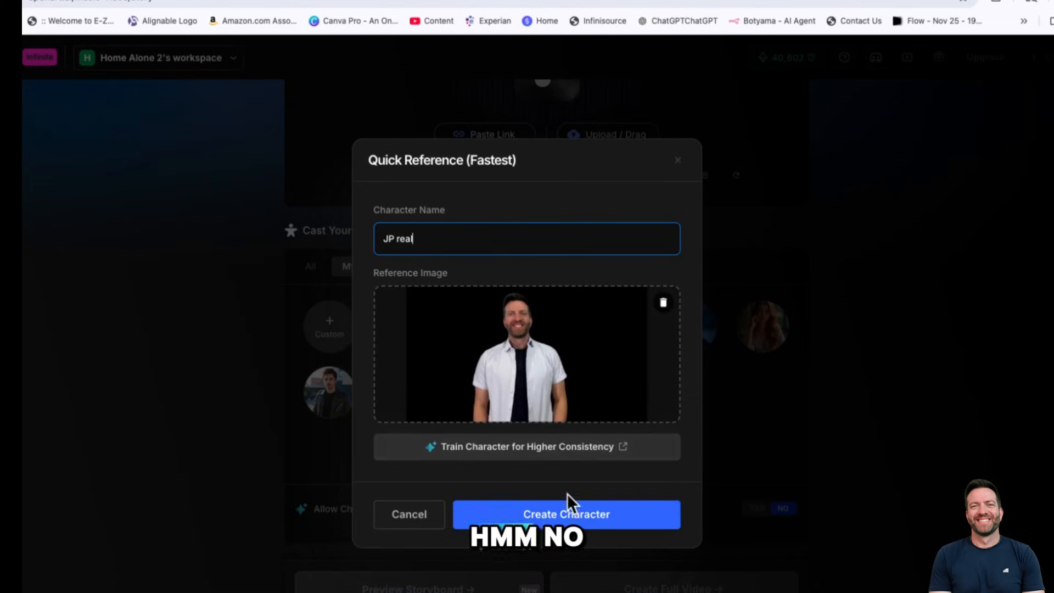
left_click(575, 516)
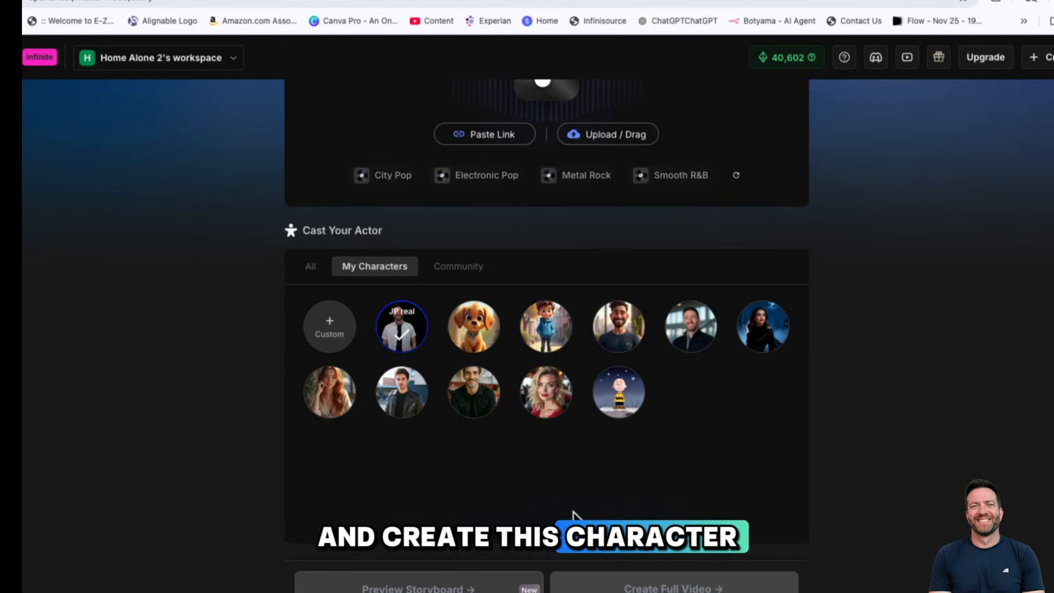
Upload sand2.mp3 as the video's music and briefly preview the track.
scroll(624, 352, "up", 5)
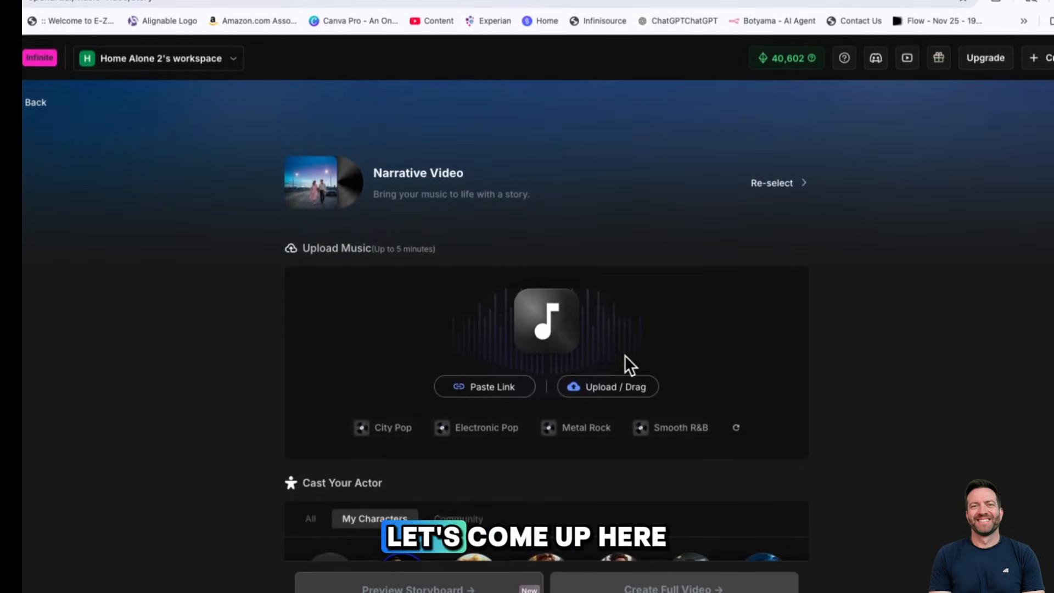
left_click(623, 390)
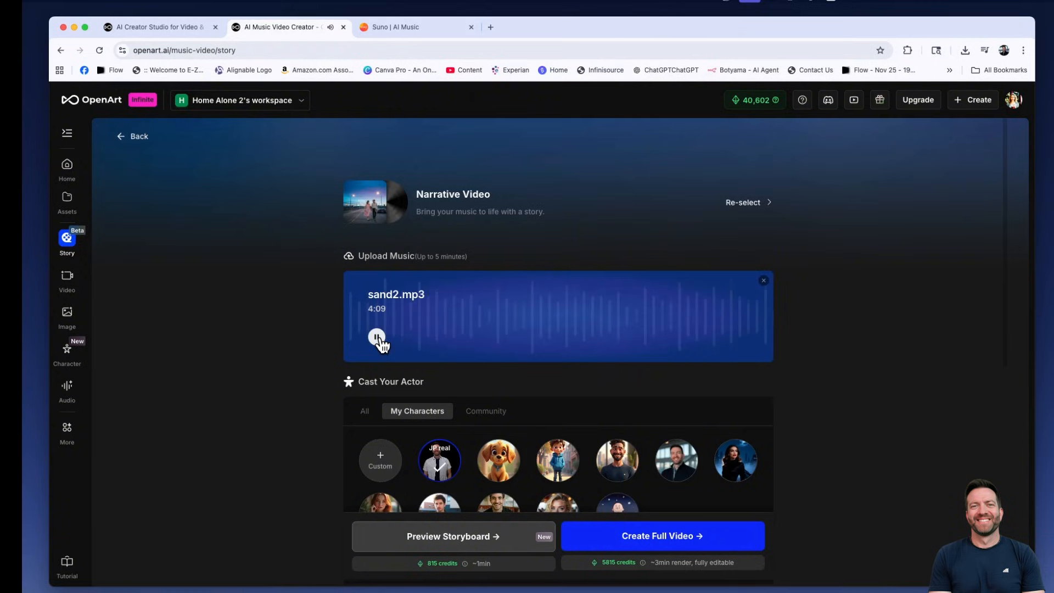
left_click(377, 337)
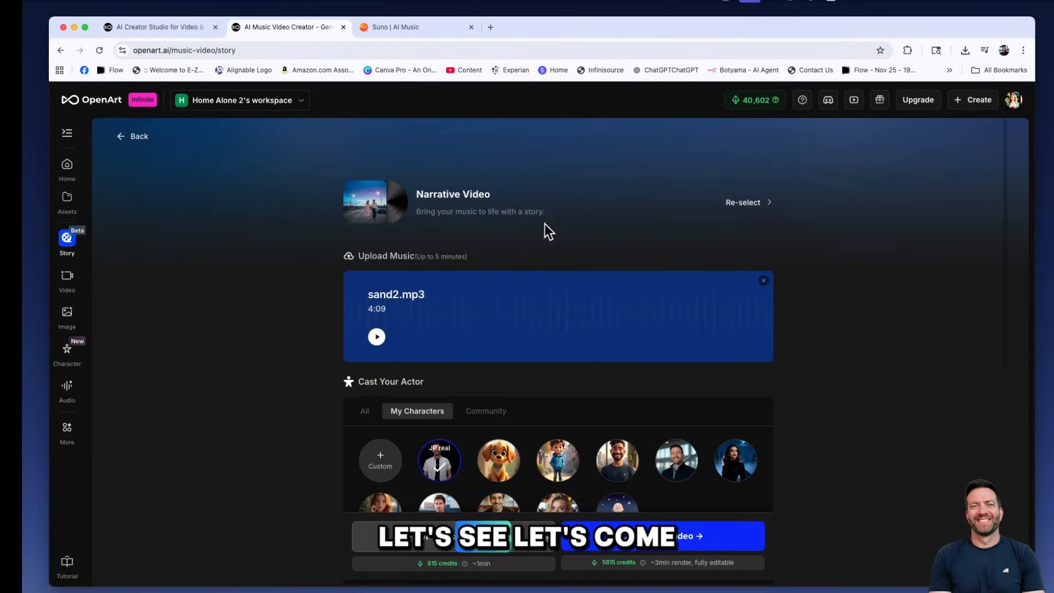
Set the music video's visual style to Cinematic.
scroll(551, 231, "down", 5)
scroll(570, 247, "down", 5)
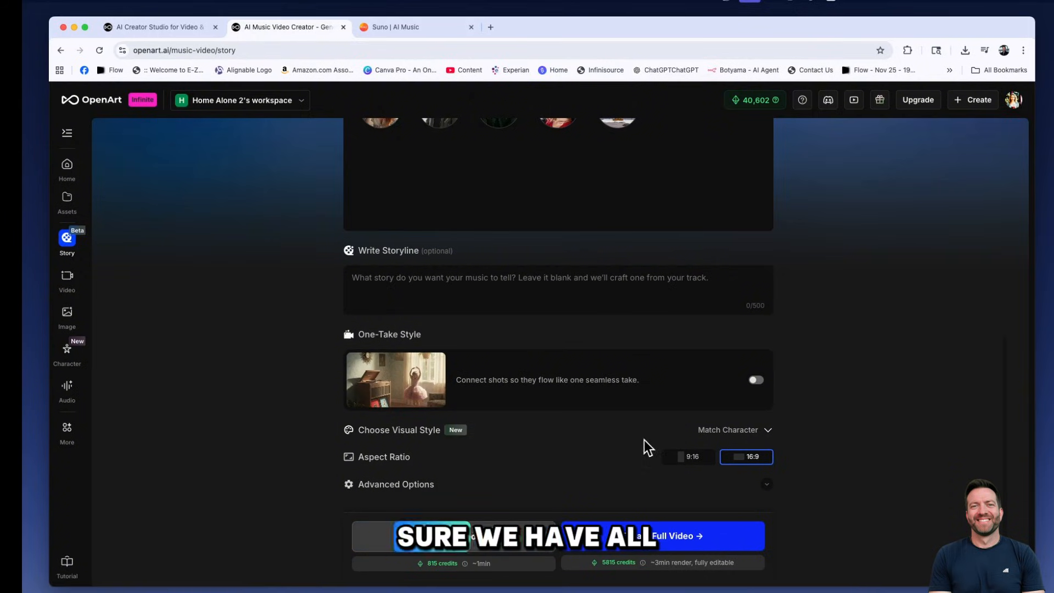
left_click(766, 433)
scroll(723, 437, "down", 3)
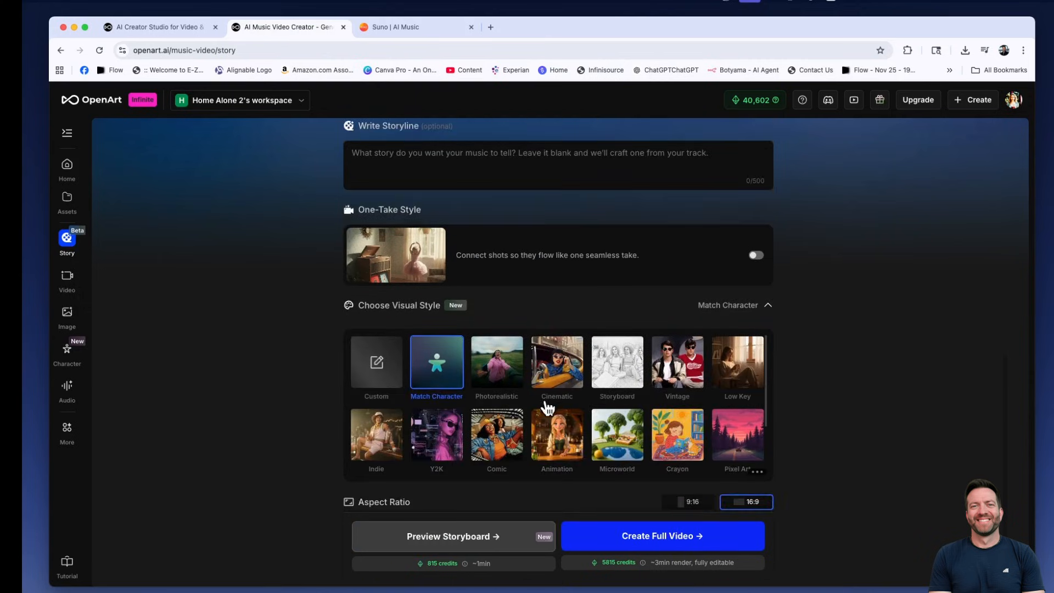
left_click(499, 373)
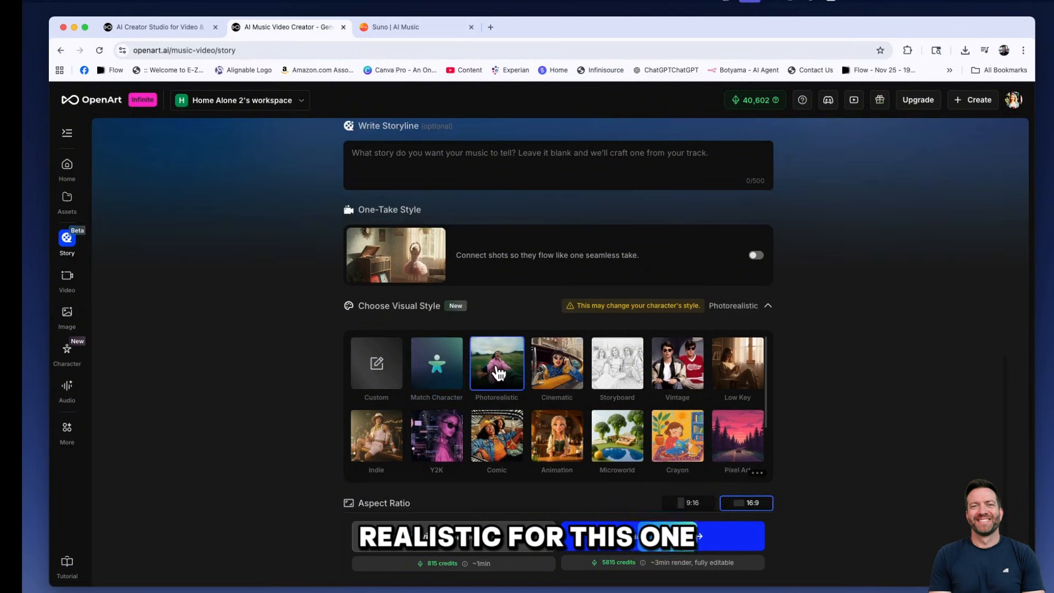
left_click(564, 378)
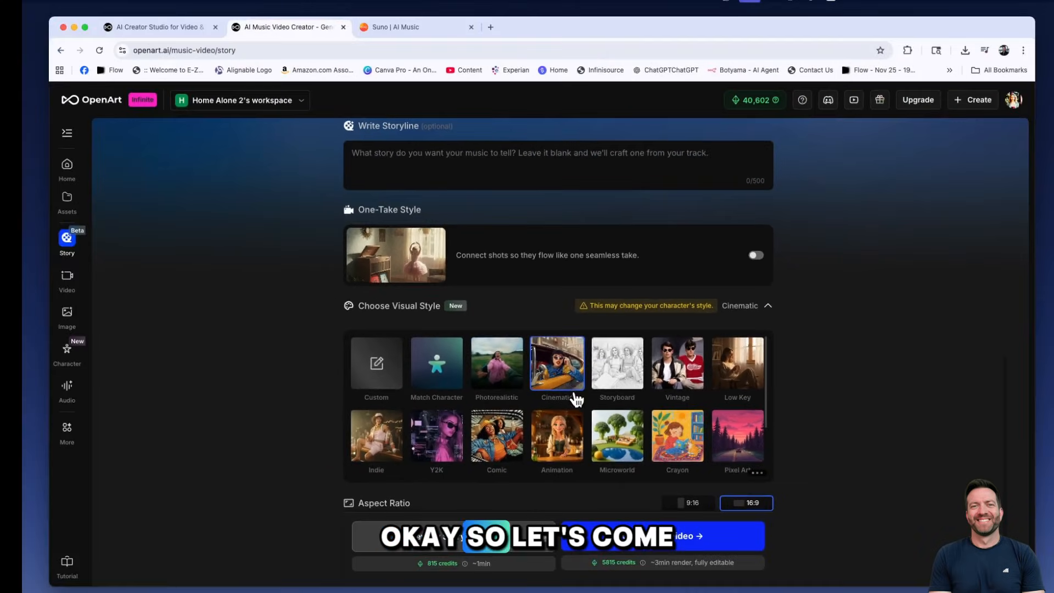
Expand the advanced options and set the image model to Nano Banana Pro.
scroll(576, 400, "down", 5)
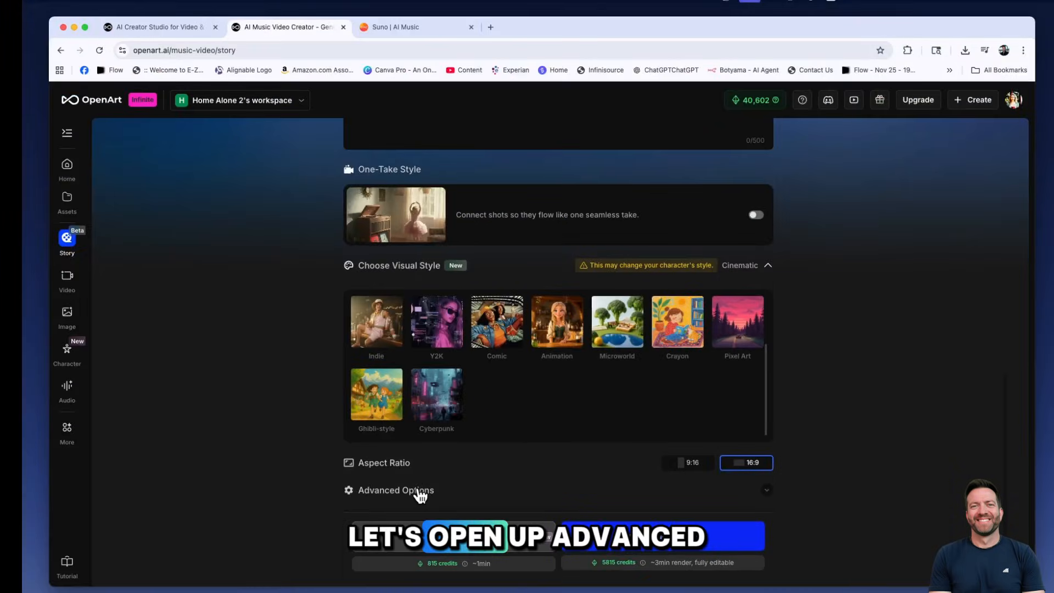
left_click(420, 493)
scroll(590, 457, "down", 4)
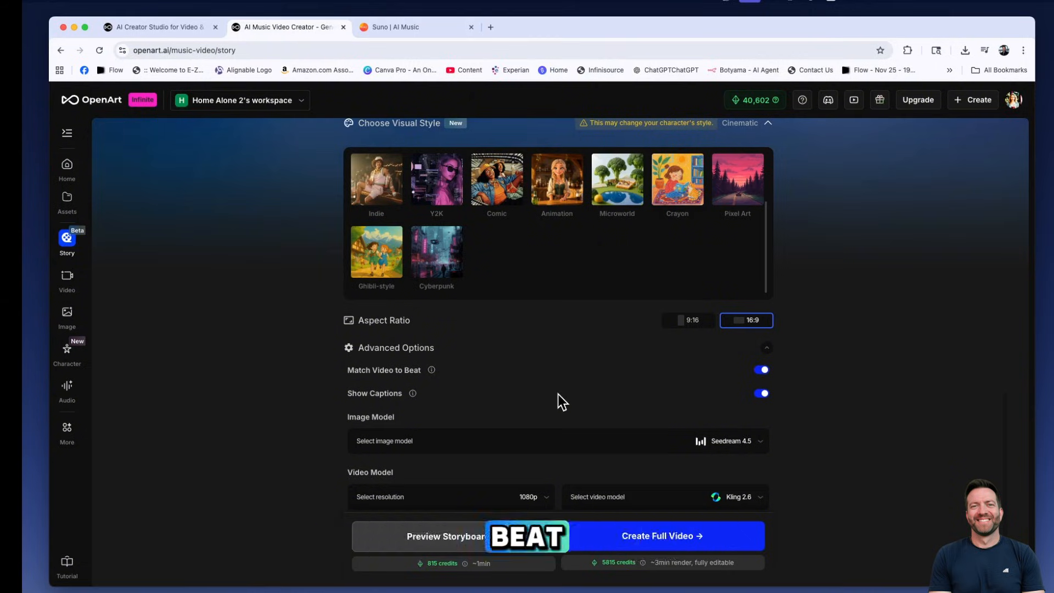
scroll(725, 398, "down", 1)
scroll(721, 396, "down", 1)
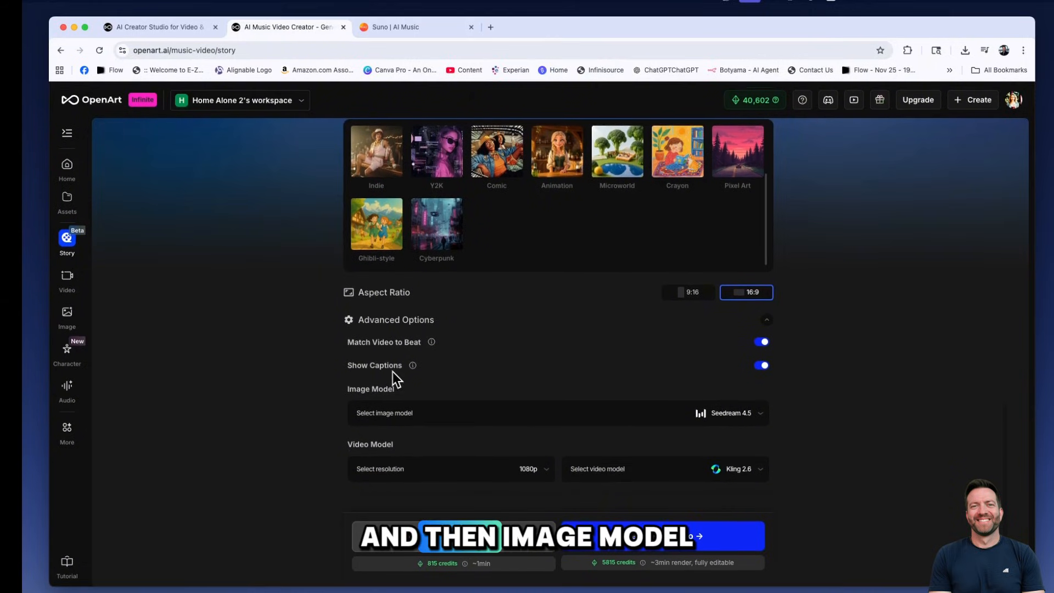
left_click(722, 417)
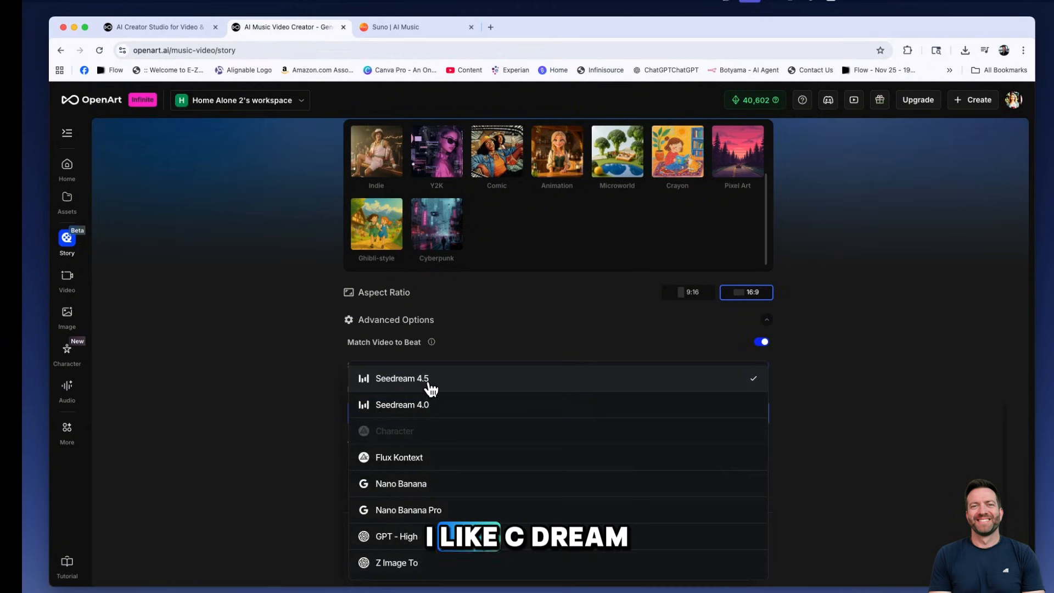
left_click(438, 512)
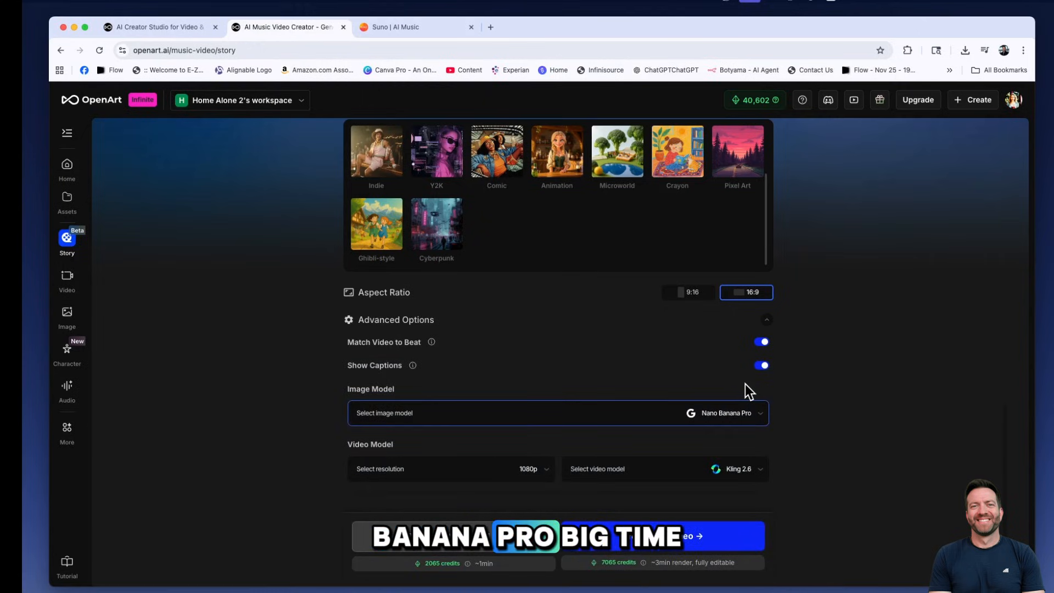
Check the available video models, keep Kling 2.6, and generate the storyboard preview.
left_click(688, 482)
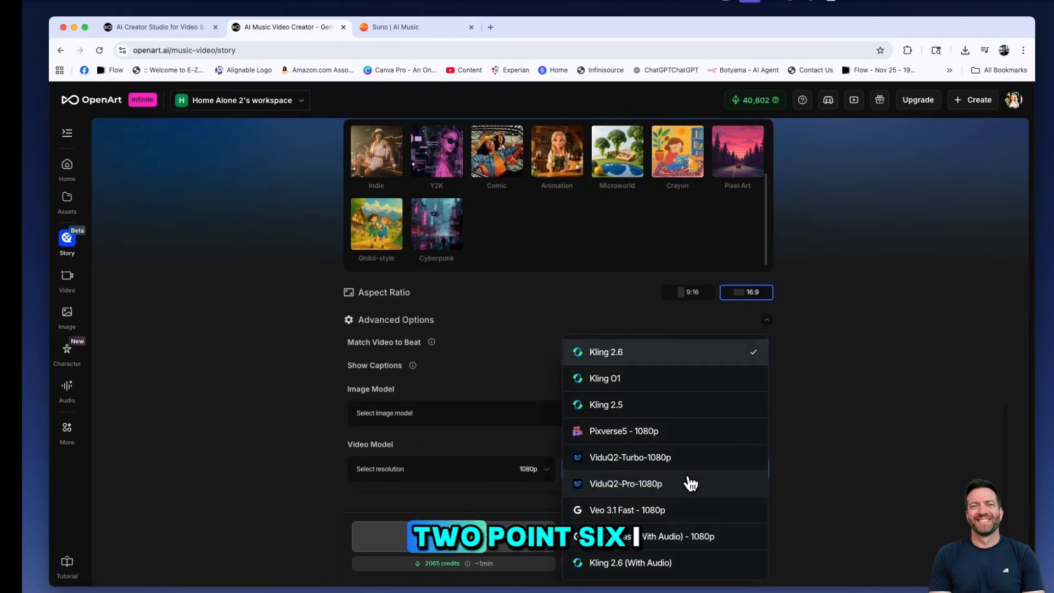
left_click(552, 465)
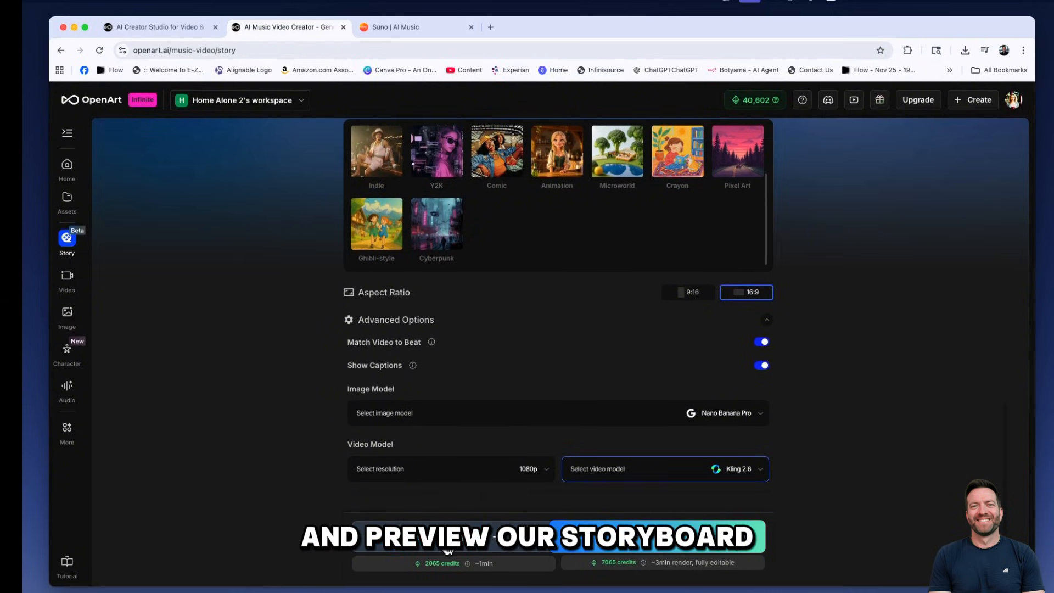
left_click(448, 551)
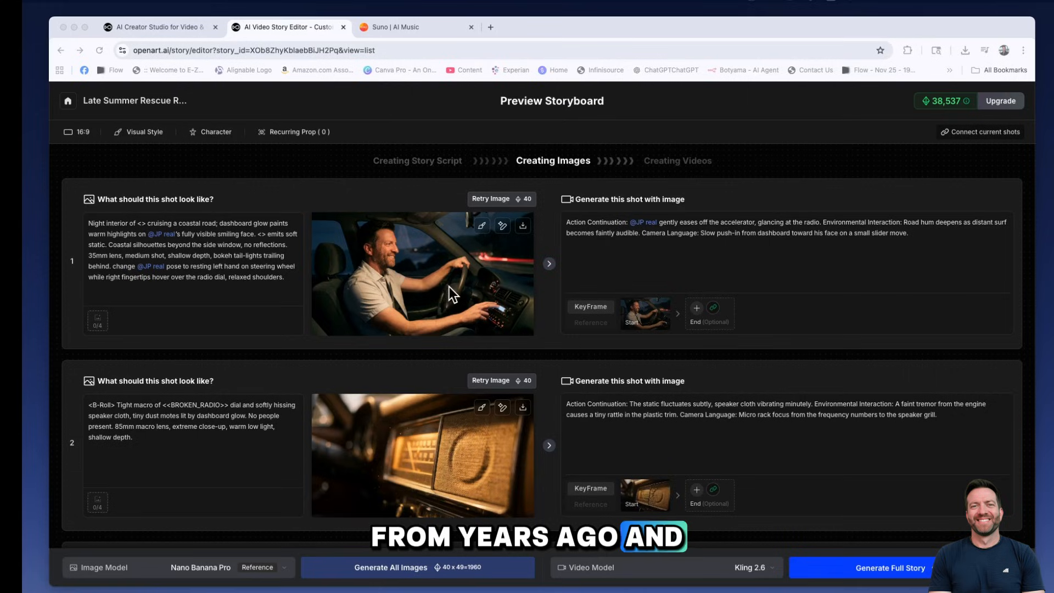
Examine the generated storyboard images and shot descriptions from shot 1 through shot 49.
scroll(456, 285, "down", 15)
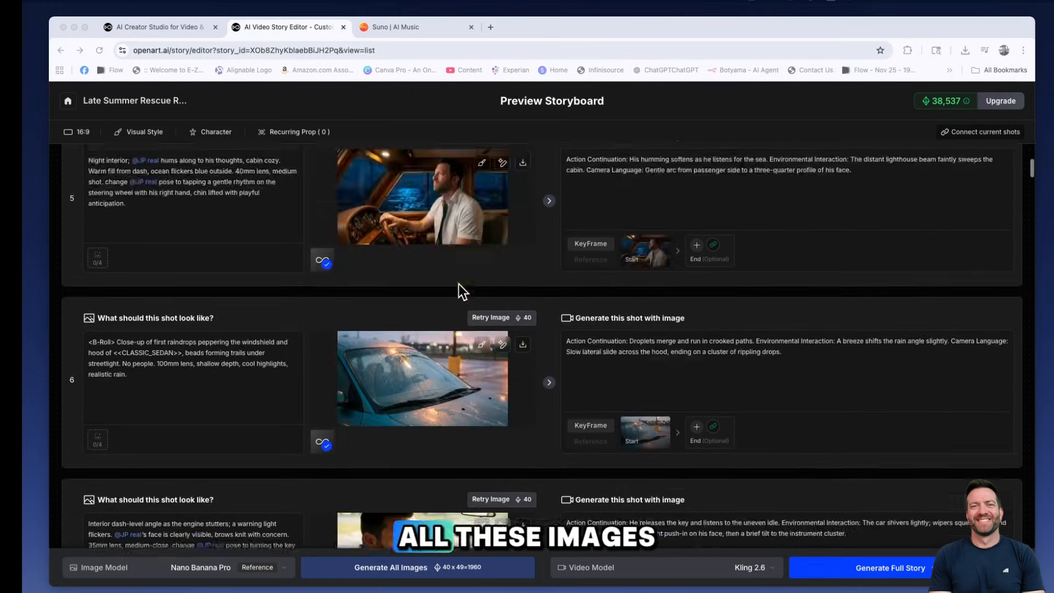
scroll(459, 284, "down", 10)
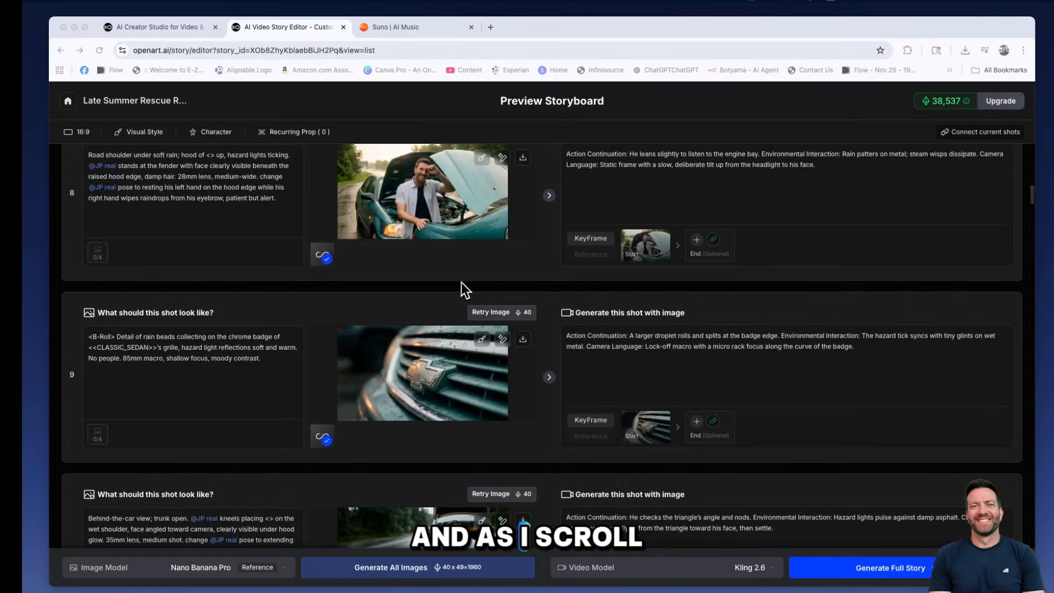
scroll(461, 283, "up", 2)
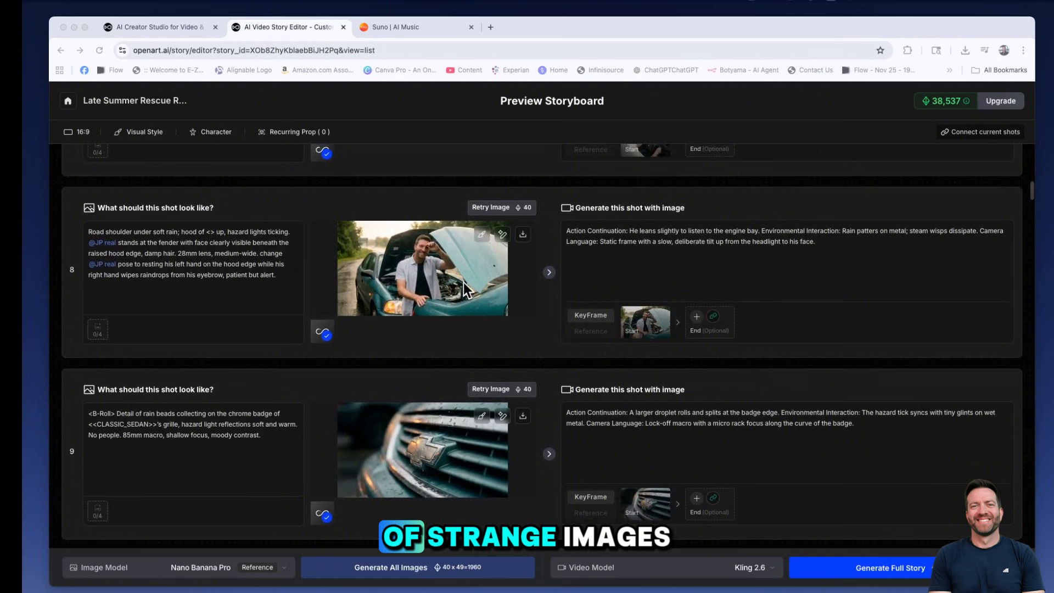
scroll(463, 282, "down", 4)
scroll(467, 282, "down", 5)
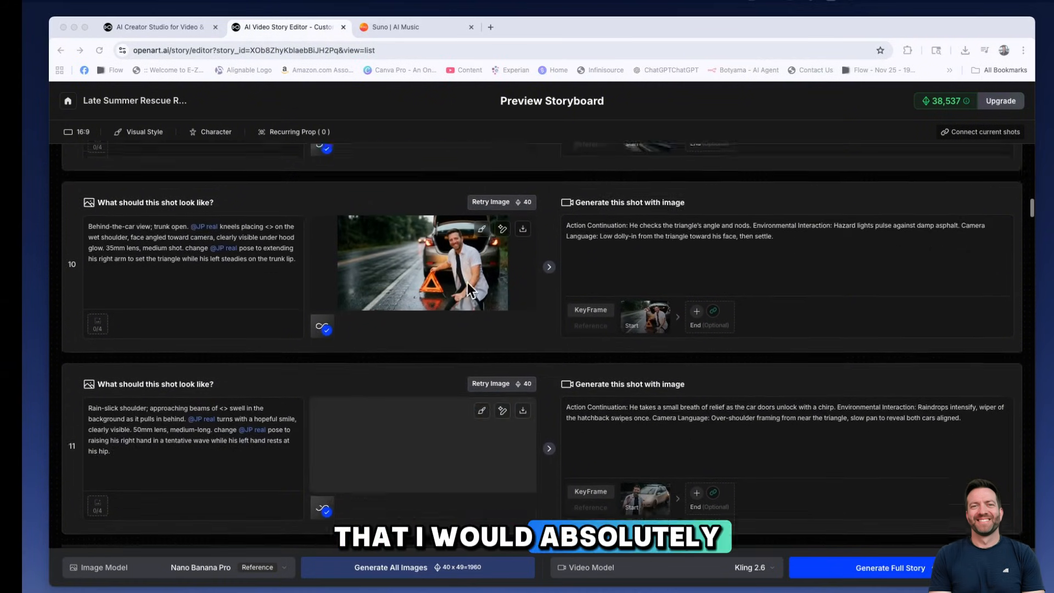
scroll(466, 283, "down", 1)
scroll(467, 282, "down", 3)
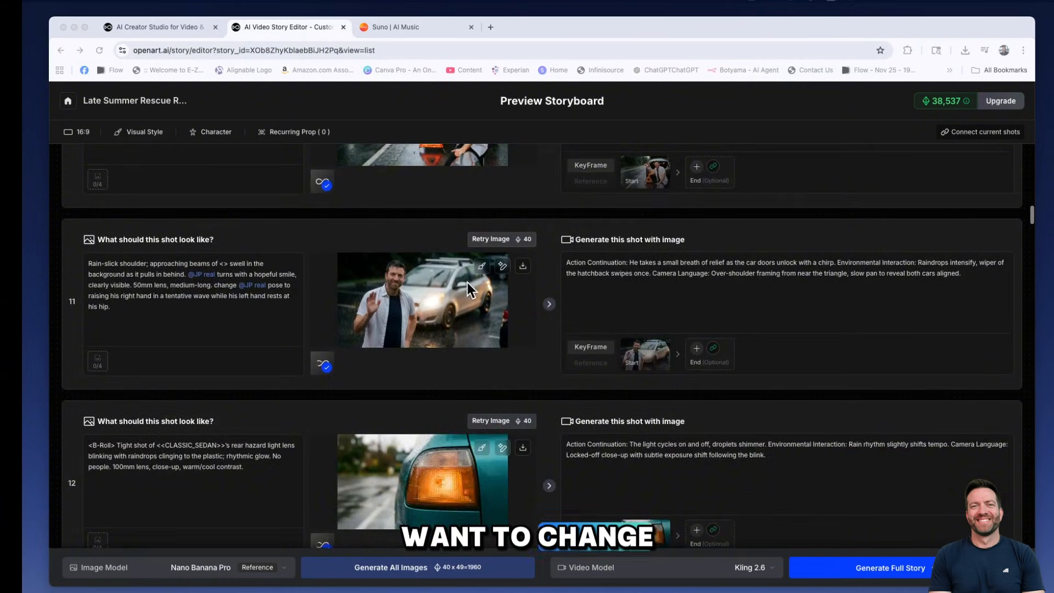
scroll(467, 282, "down", 5)
scroll(467, 281, "up", 6)
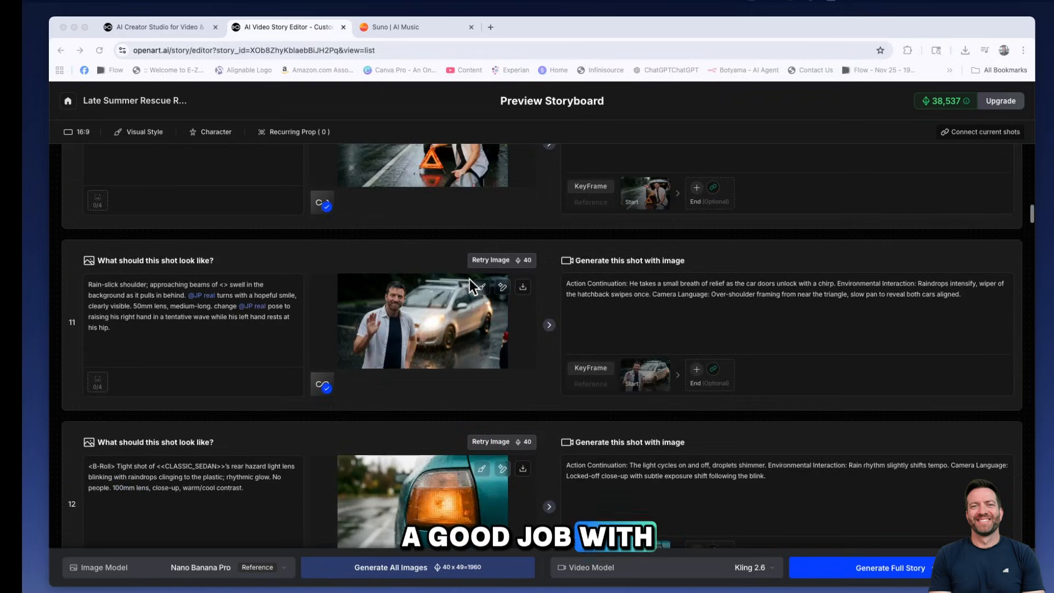
scroll(467, 285, "up", 3)
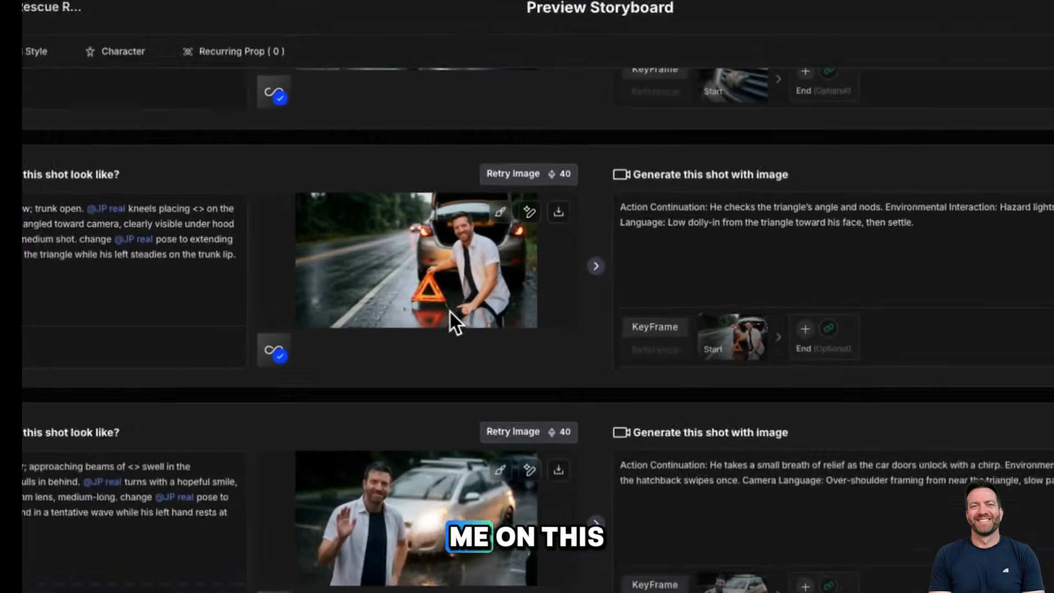
scroll(450, 470, "down", 2)
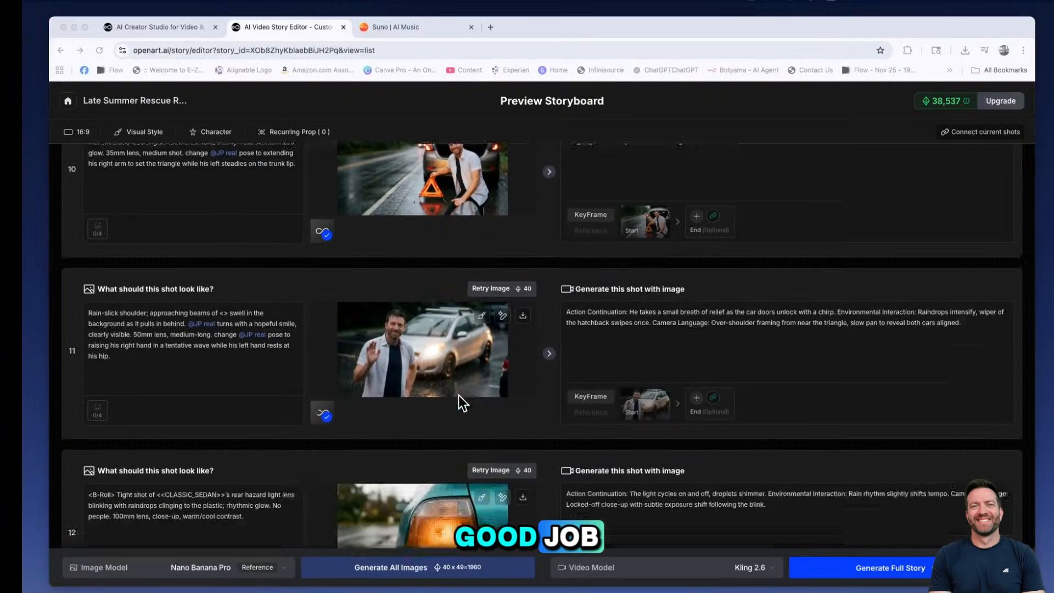
scroll(464, 394, "down", 7)
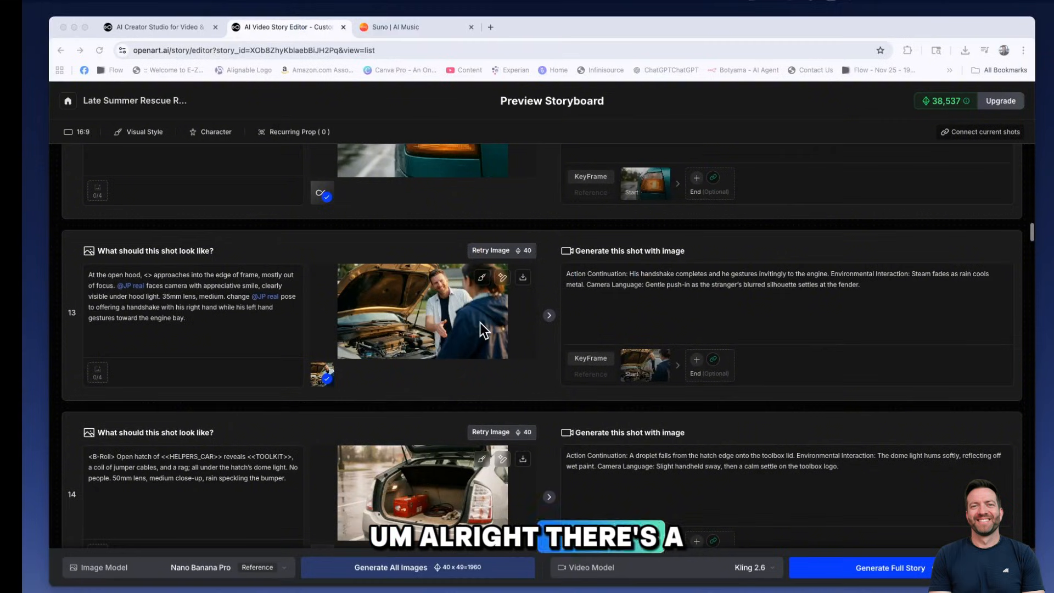
scroll(479, 323, "down", 7)
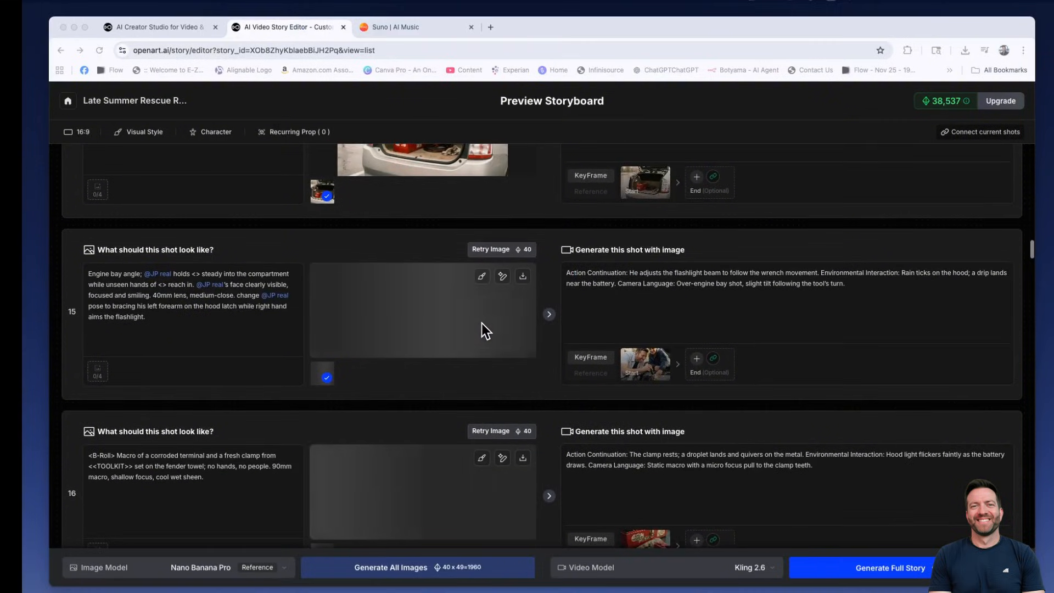
scroll(489, 325, "down", 1)
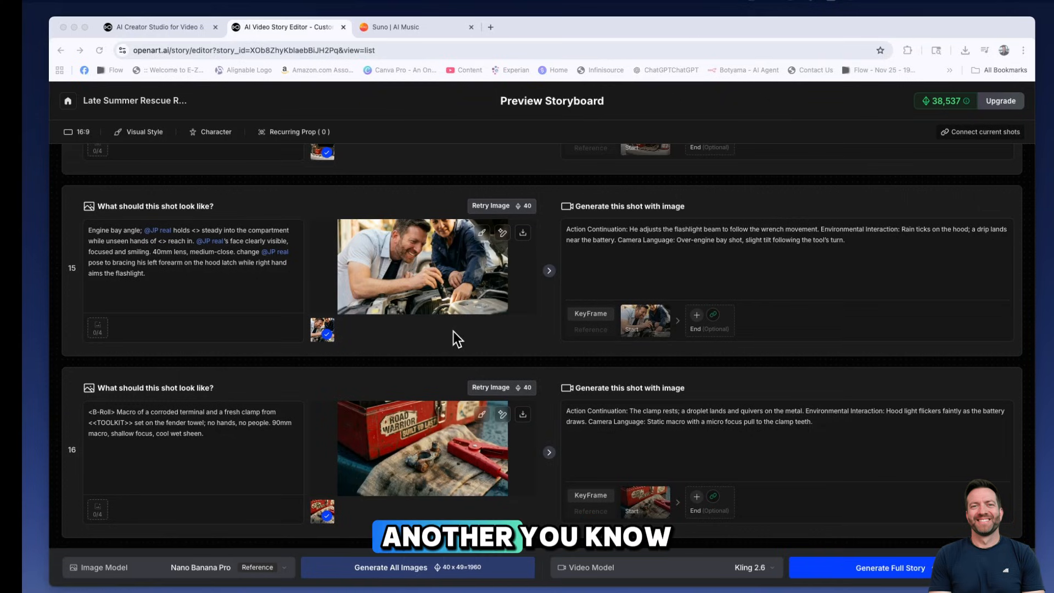
scroll(470, 328, "down", 7)
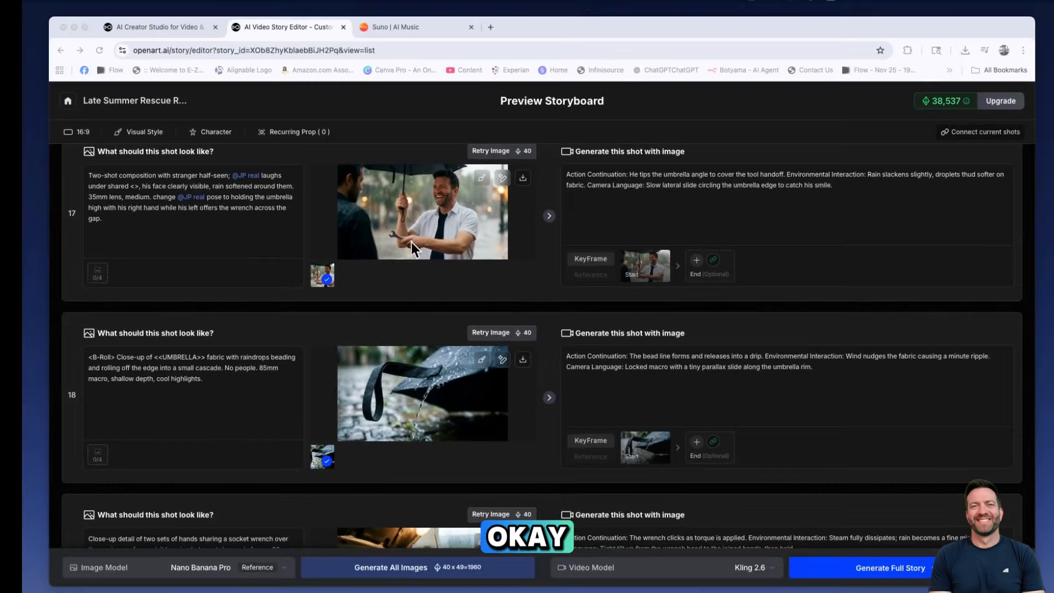
scroll(467, 328, "down", 4)
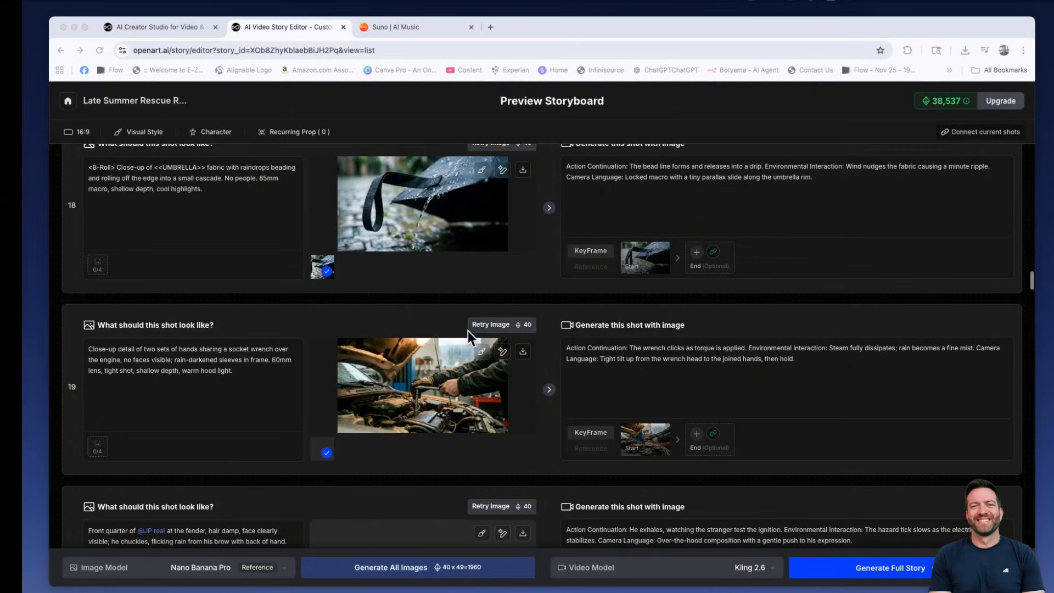
scroll(468, 331, "down", 4)
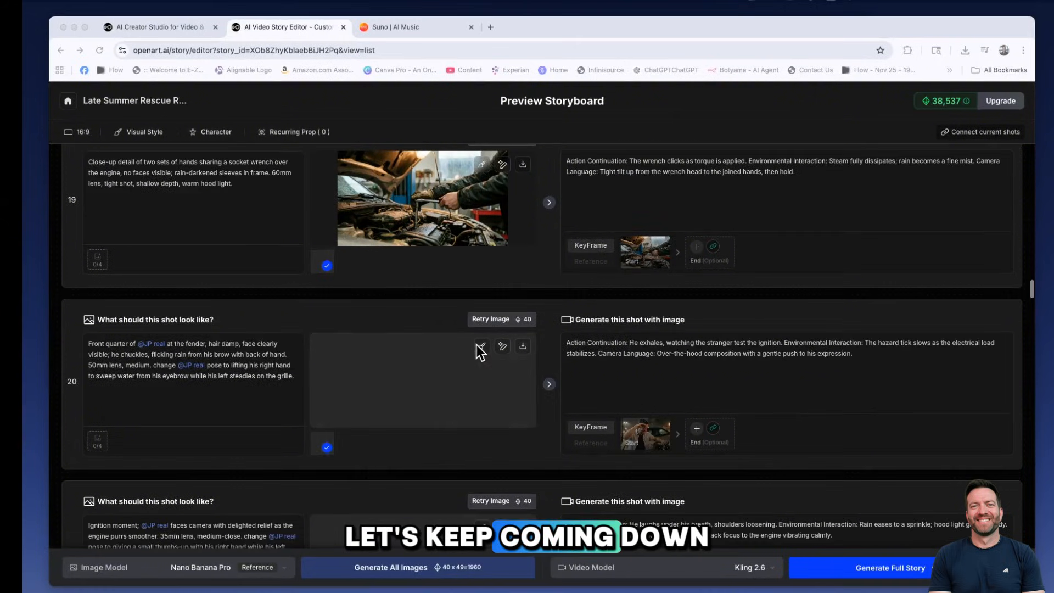
scroll(528, 442, "down", 3)
scroll(527, 439, "down", 1)
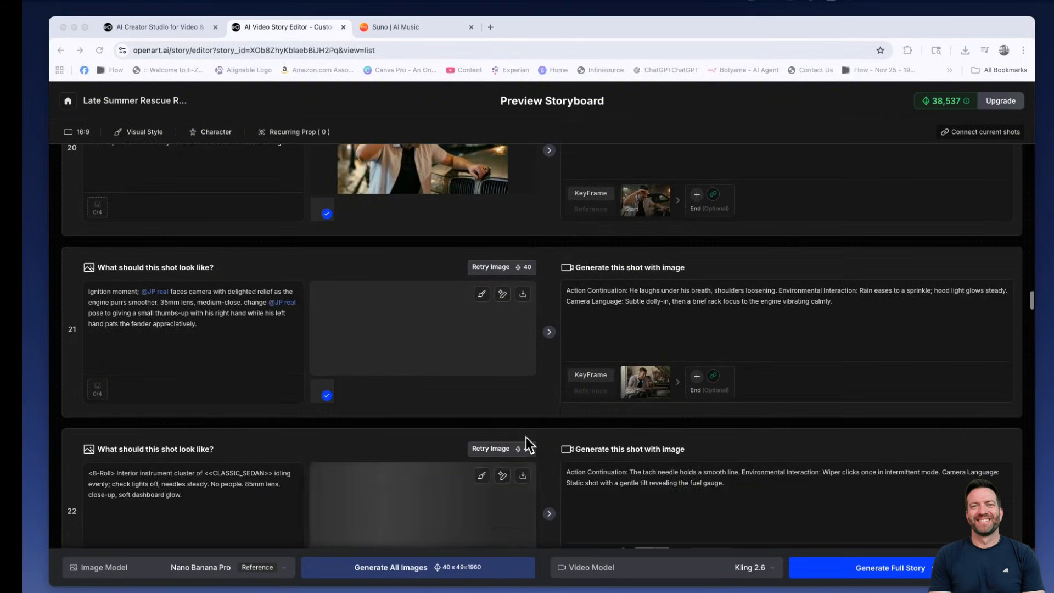
scroll(519, 417, "down", 1)
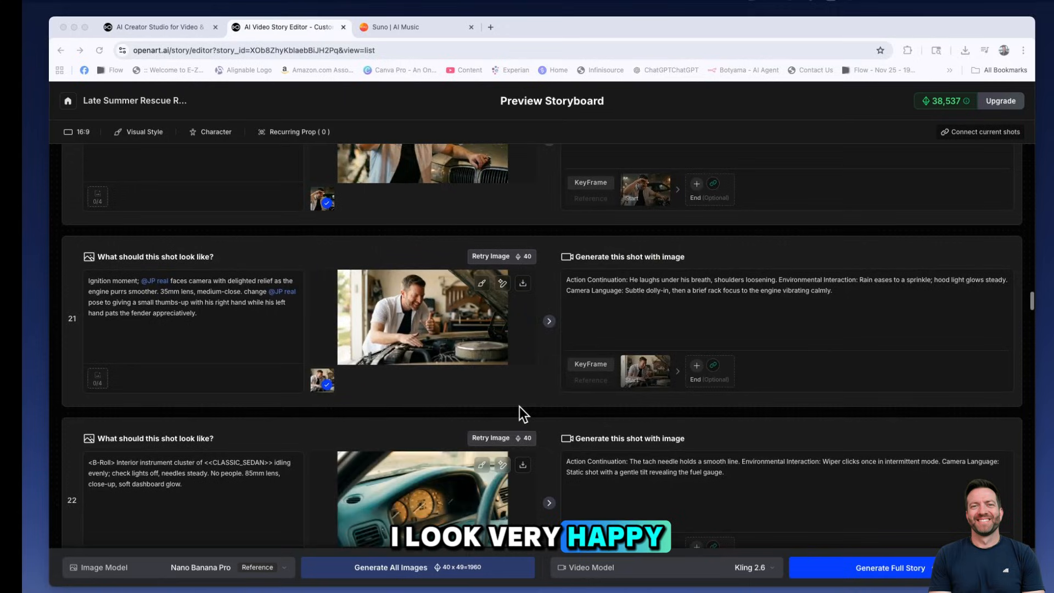
scroll(519, 407, "down", 4)
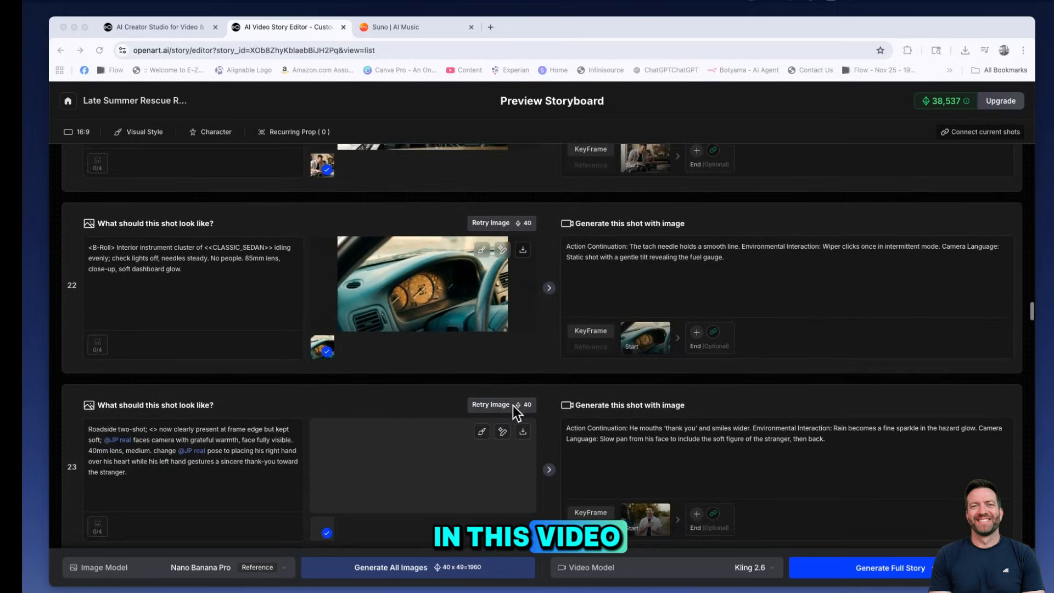
scroll(512, 405, "down", 3)
scroll(493, 400, "down", 2)
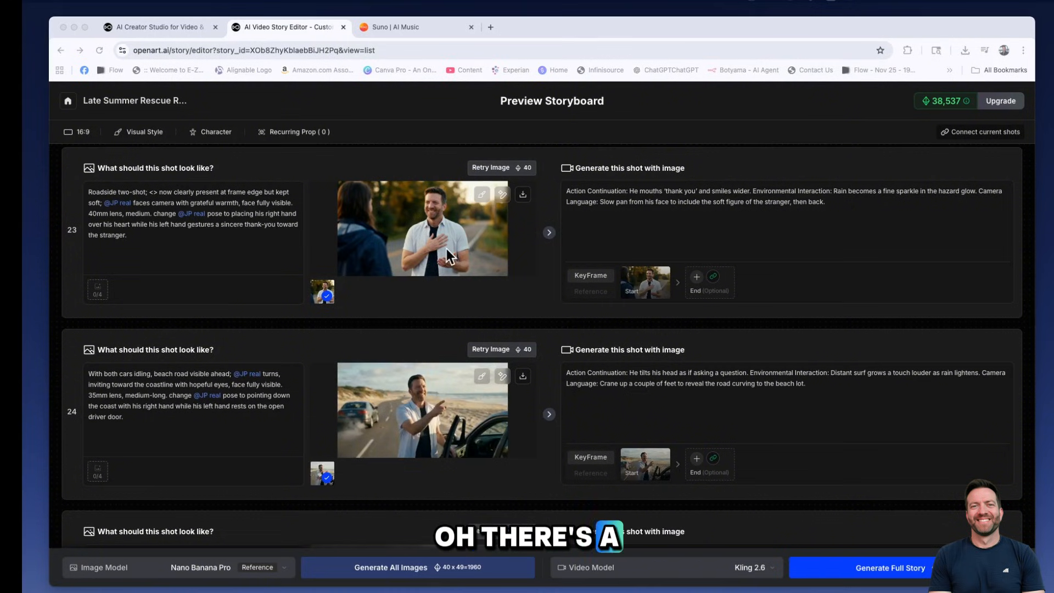
scroll(467, 261, "down", 3)
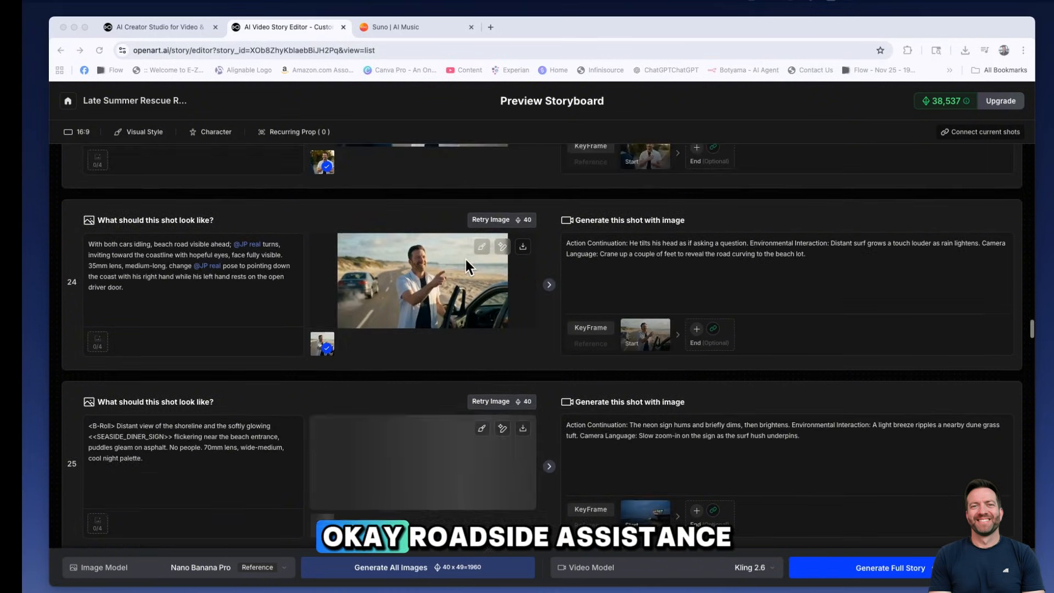
scroll(465, 261, "down", 5)
scroll(466, 262, "down", 2)
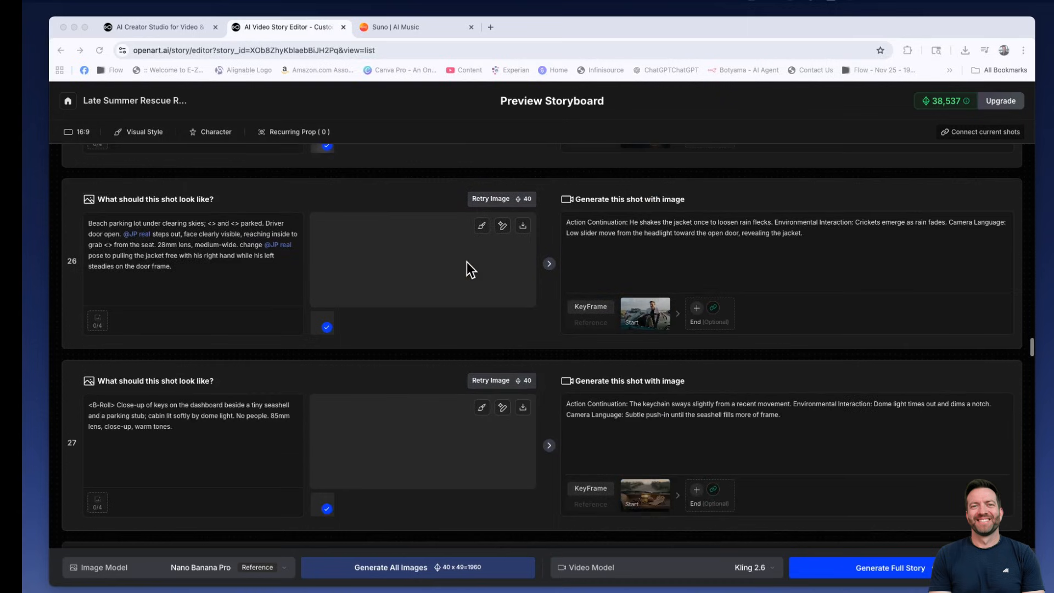
scroll(467, 262, "down", 3)
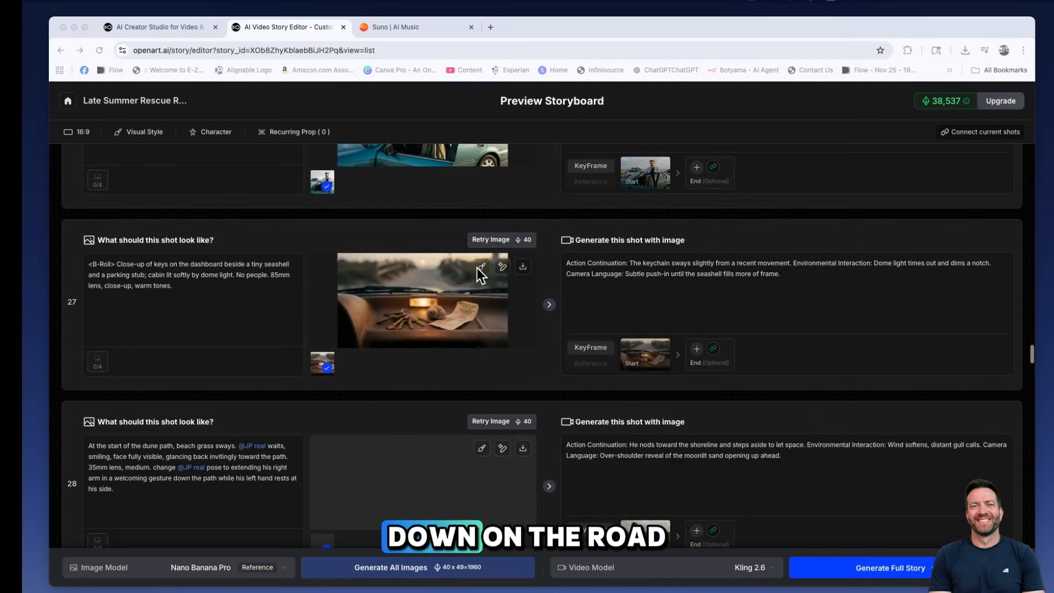
scroll(476, 293, "down", 10)
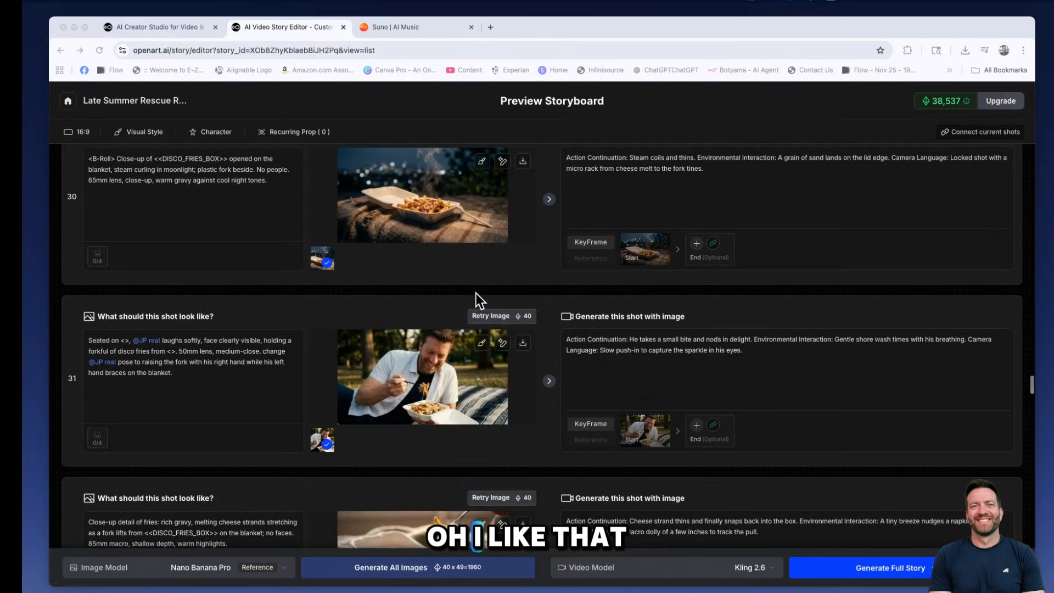
scroll(476, 293, "down", 2)
scroll(476, 294, "down", 20)
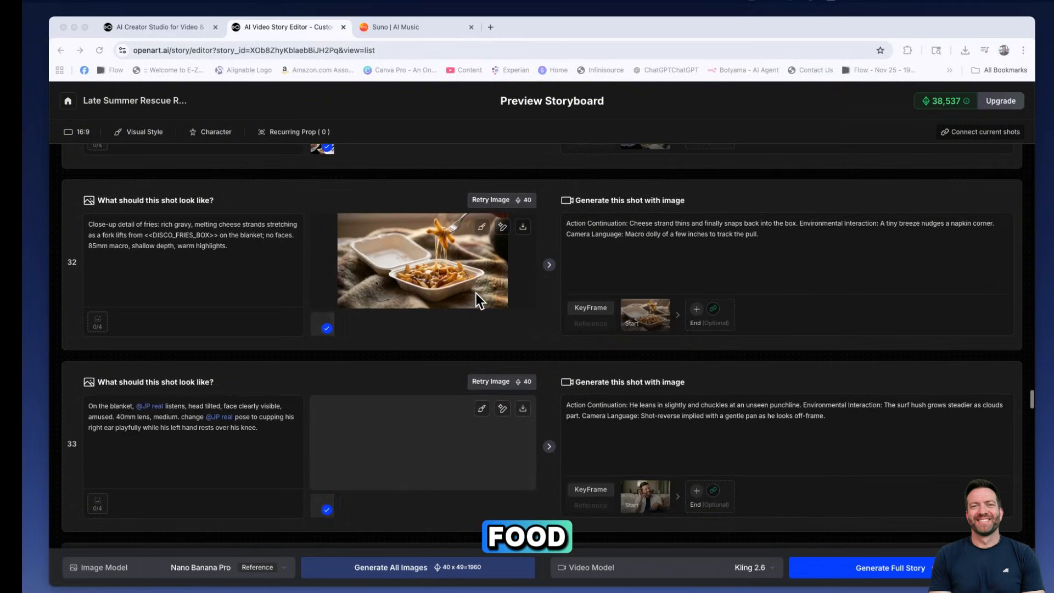
scroll(499, 282, "down", 1)
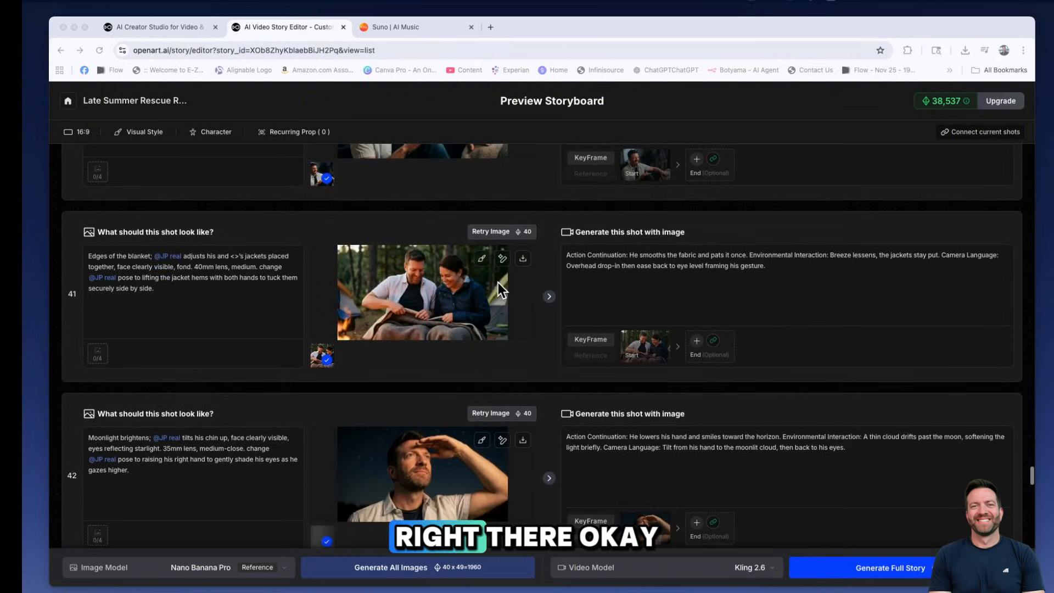
scroll(498, 282, "down", 1)
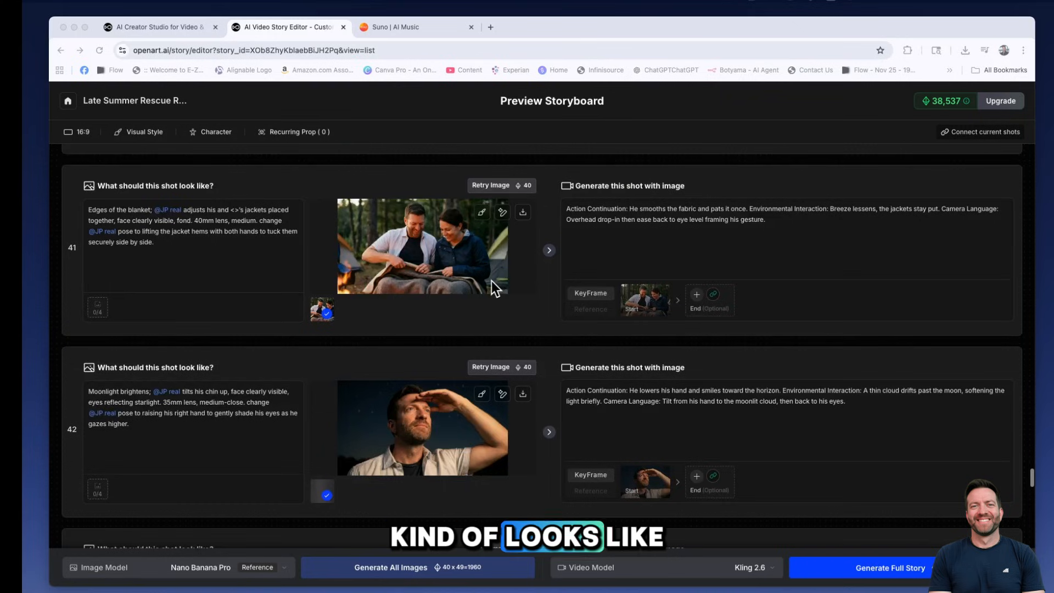
scroll(440, 260, "down", 20)
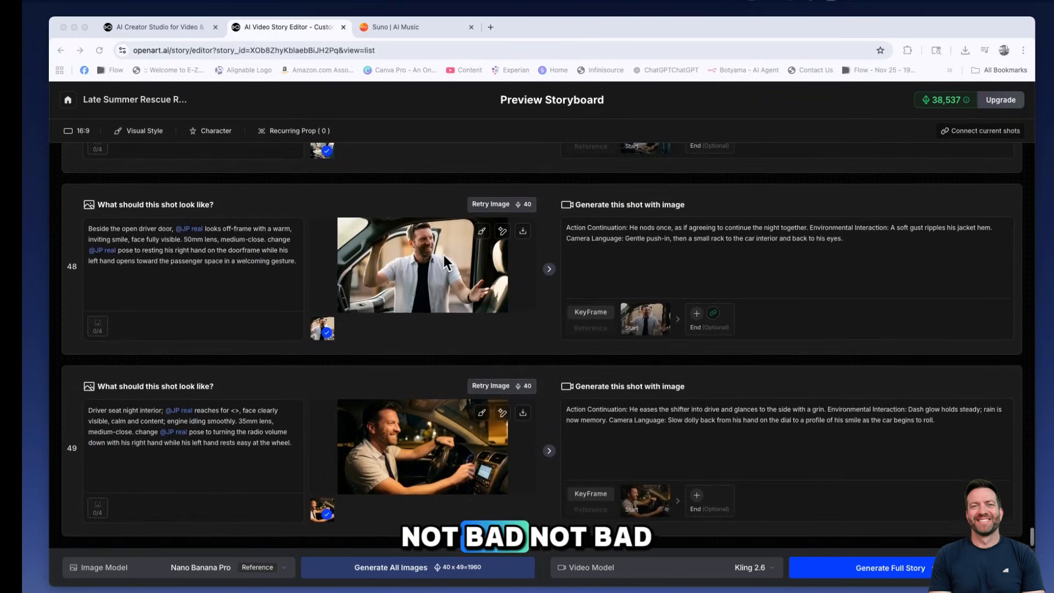
Look back through the storyboard from shot 48 to shot 37 and recheck the character's images.
scroll(448, 258, "up", 3)
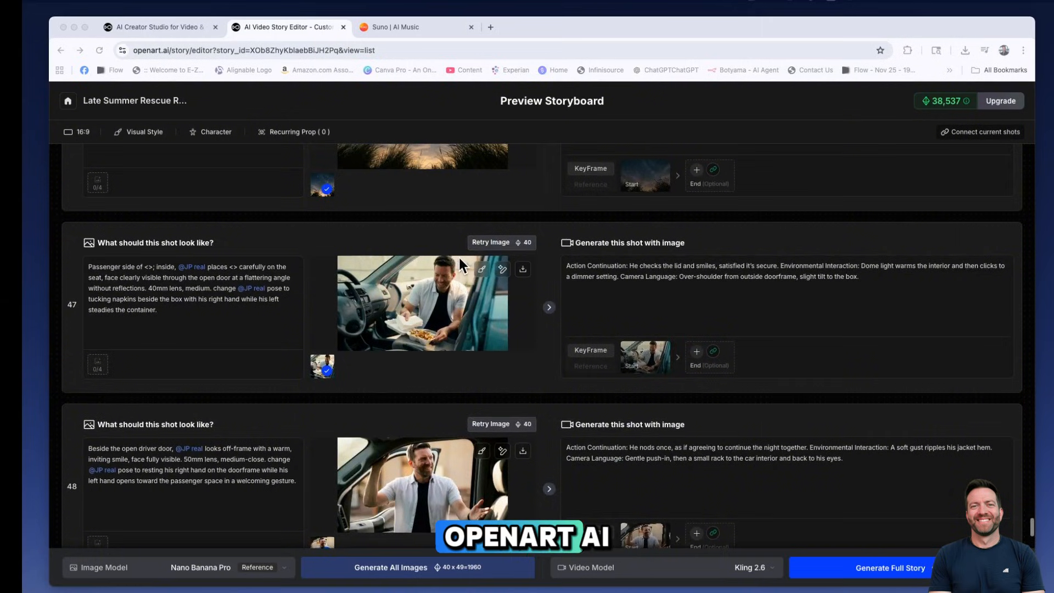
scroll(459, 258, "up", 15)
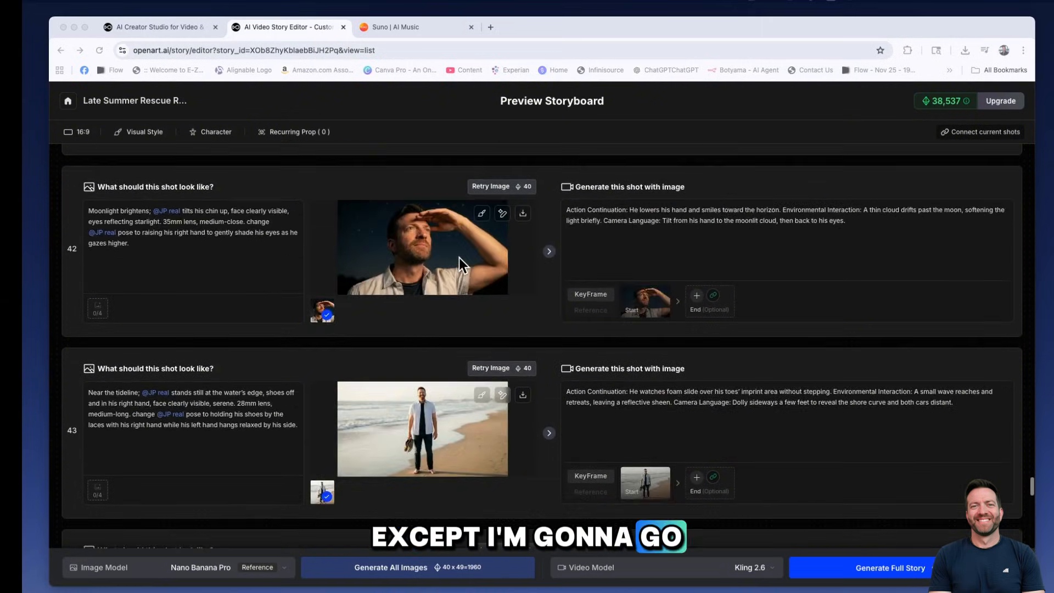
scroll(459, 258, "up", 9)
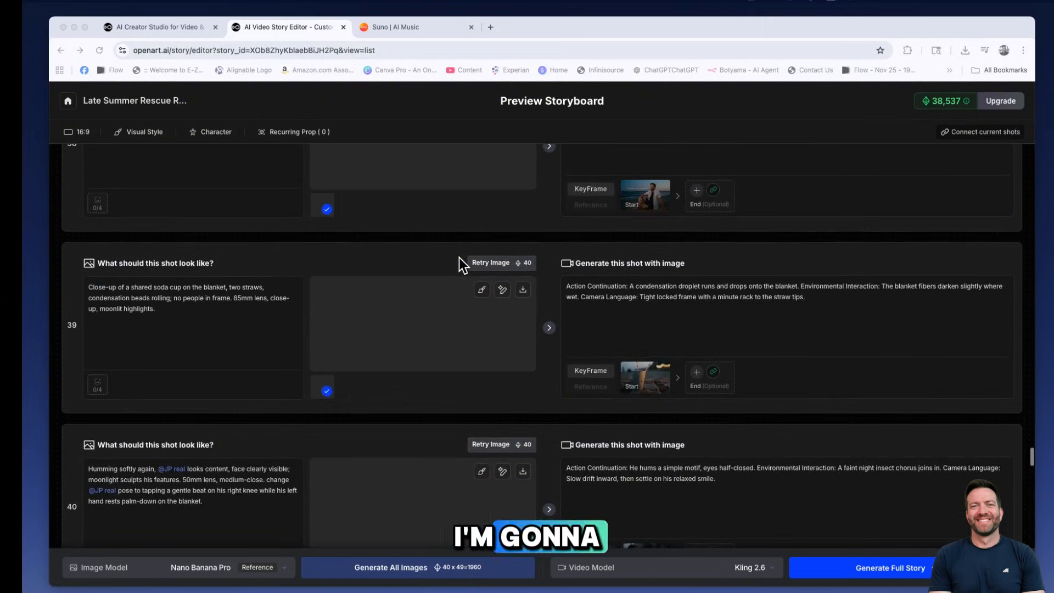
scroll(459, 258, "up", 3)
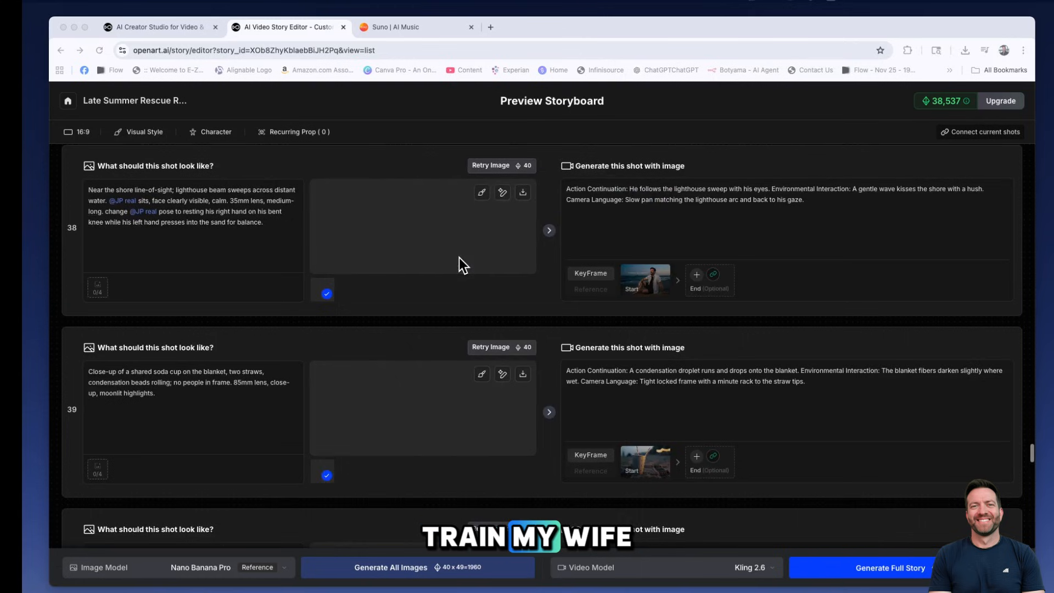
scroll(459, 258, "up", 2)
scroll(460, 258, "up", 1)
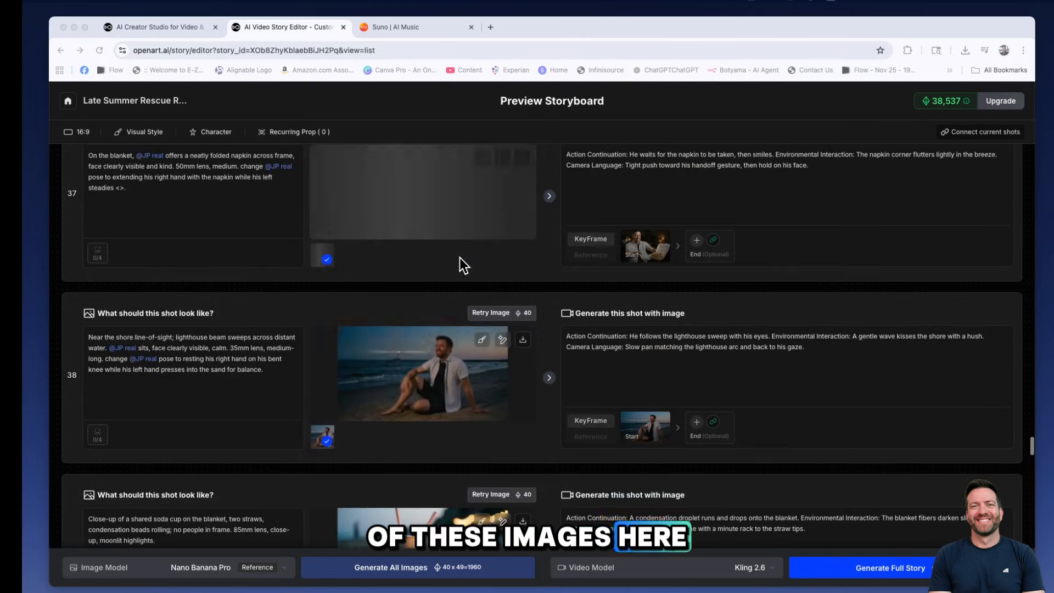
scroll(459, 258, "up", 1)
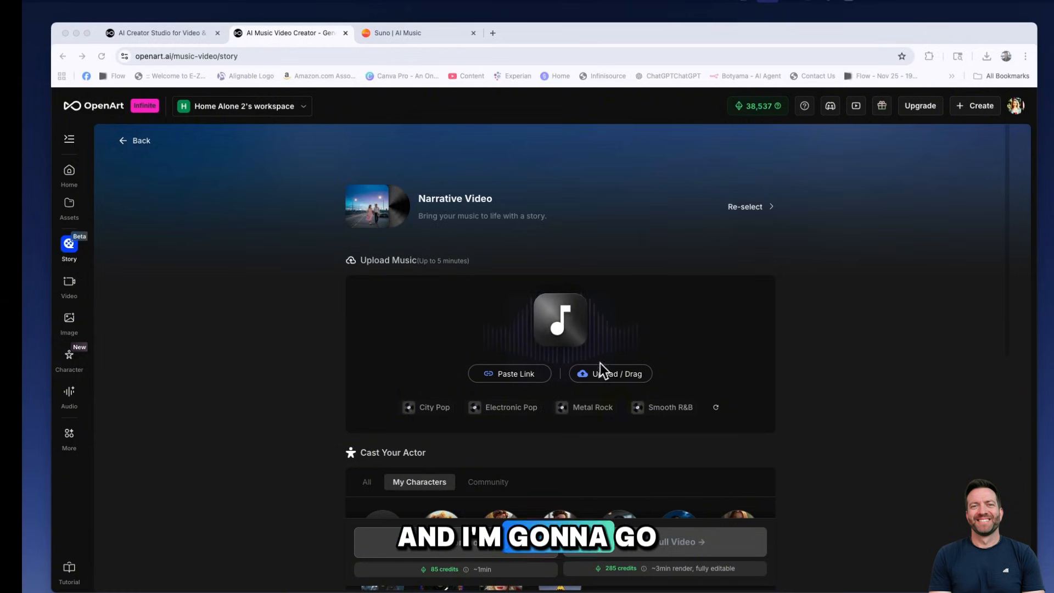
Upload the music for a new narrative video and check its cast actor and storyline settings.
left_click(616, 374)
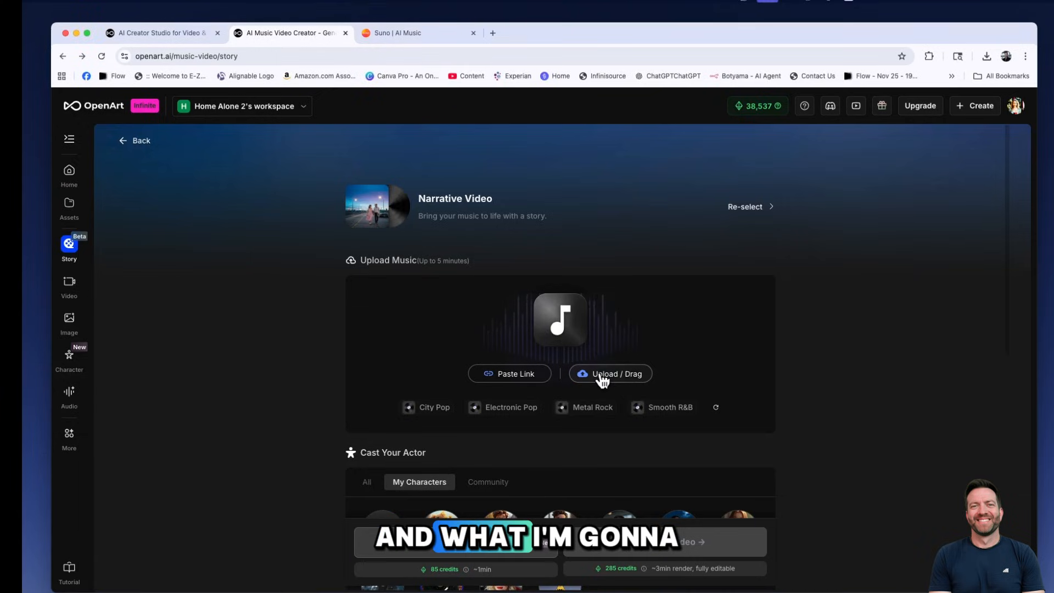
left_click(607, 375)
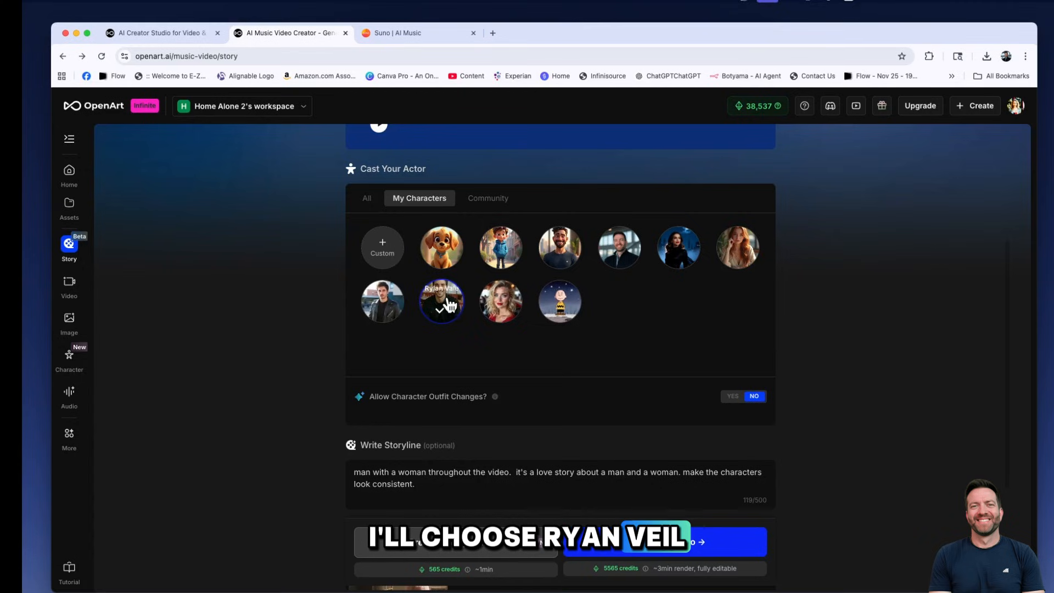
scroll(448, 304, "down", 1)
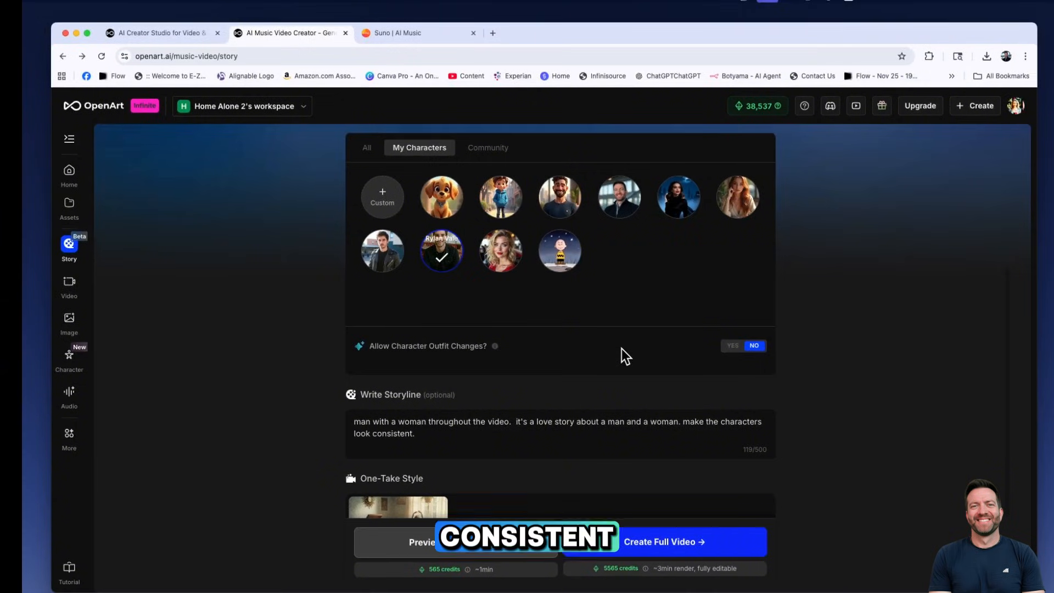
Recheck the narrative video's music, cast actor, storyline and 16:9 format, and generate its storyboard preview.
scroll(580, 316, "up", 1)
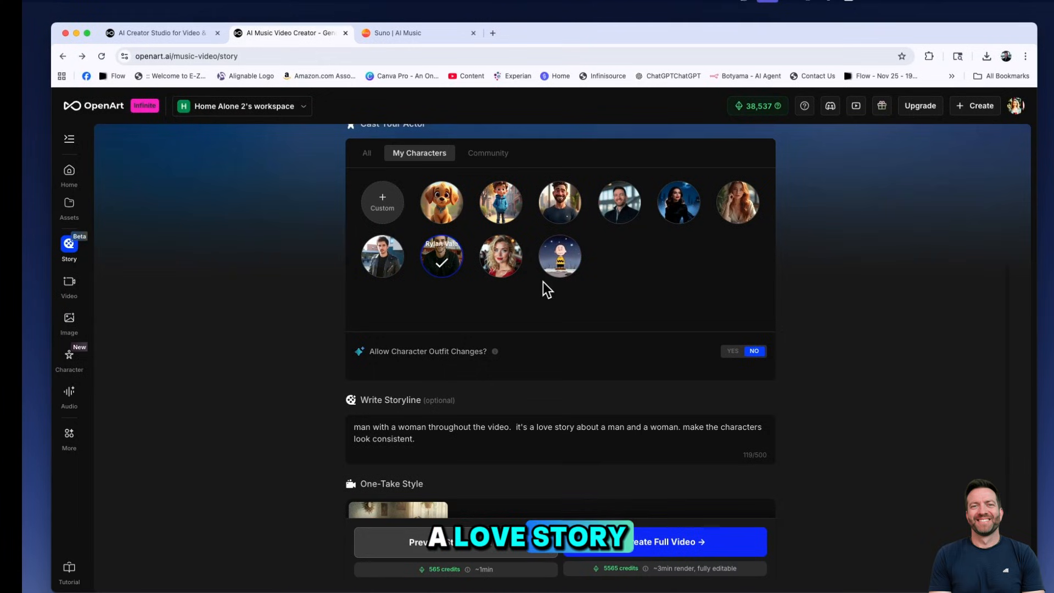
scroll(543, 282, "down", 3)
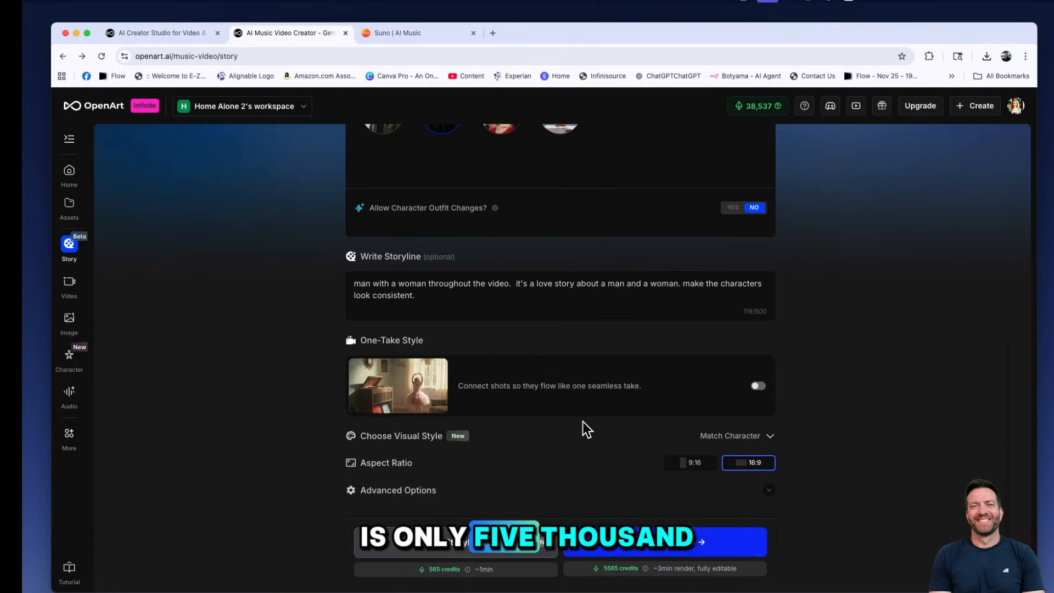
scroll(601, 372, "up", 3)
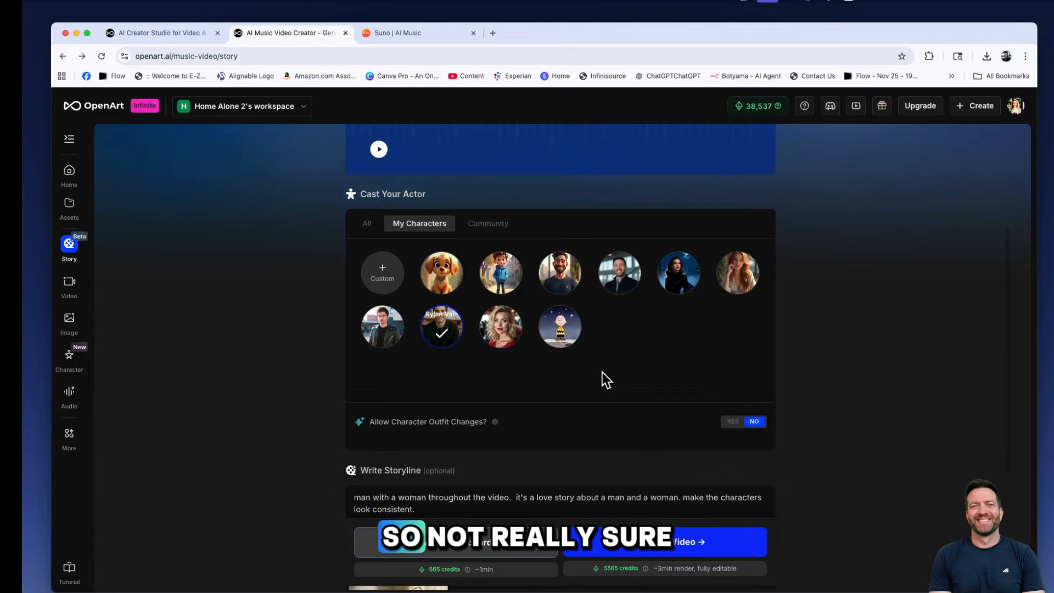
scroll(602, 373, "up", 5)
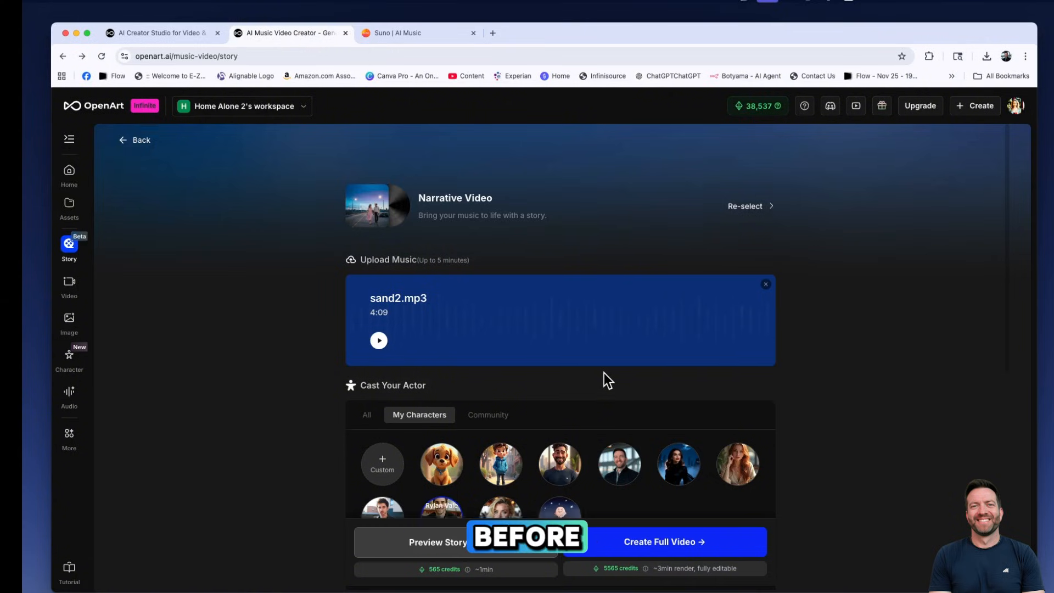
scroll(604, 379, "down", 4)
mouse_move(560, 350)
scroll(571, 352, "down", 5)
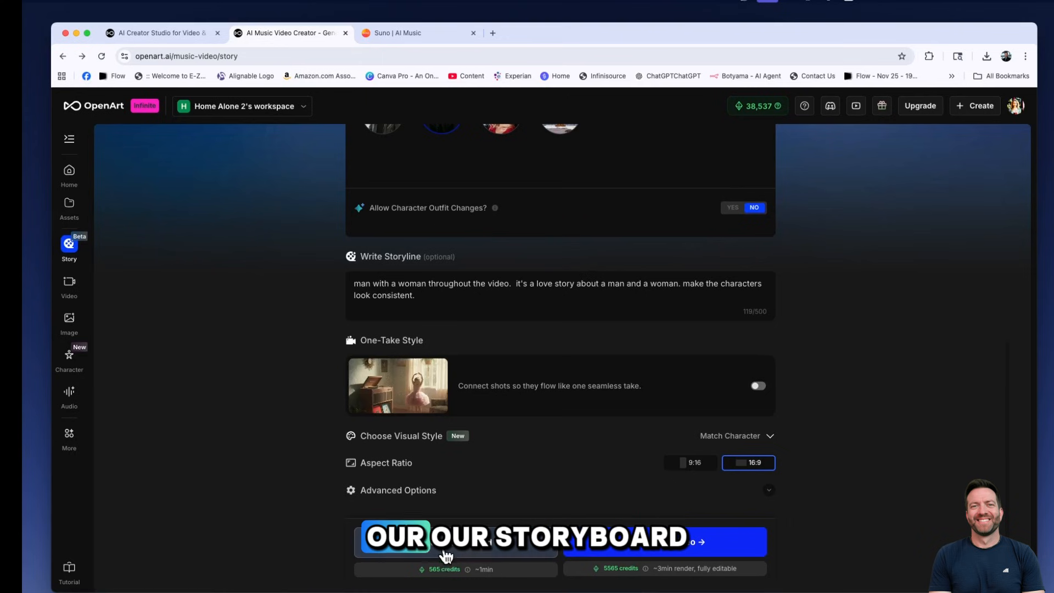
left_click(446, 552)
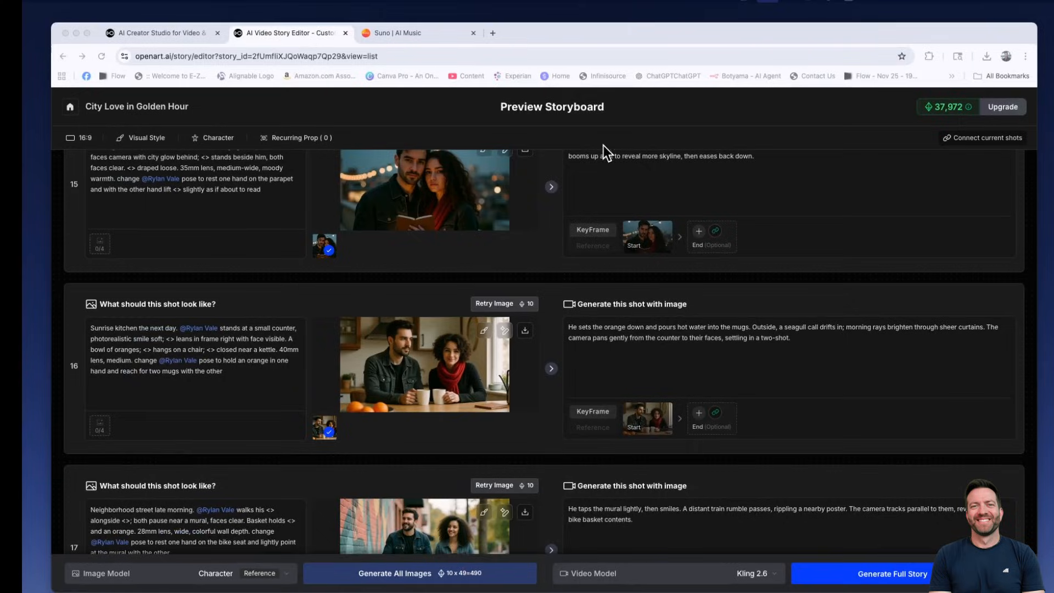
Examine the love-story storyboard from shot 1 through shot 40 for consistent images of the man and the woman.
scroll(598, 261, "up", 20)
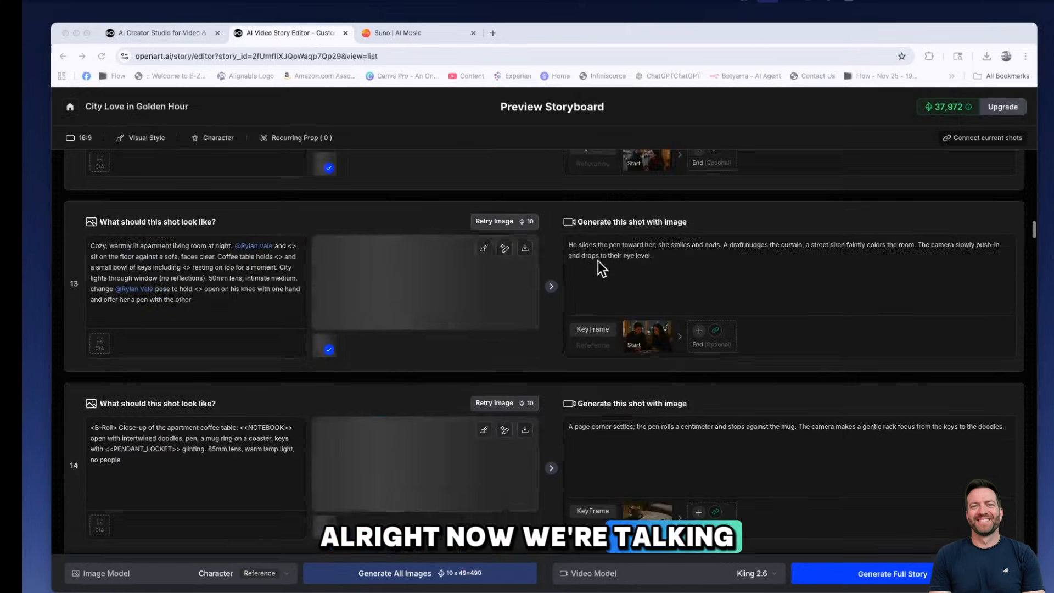
scroll(618, 267, "up", 15)
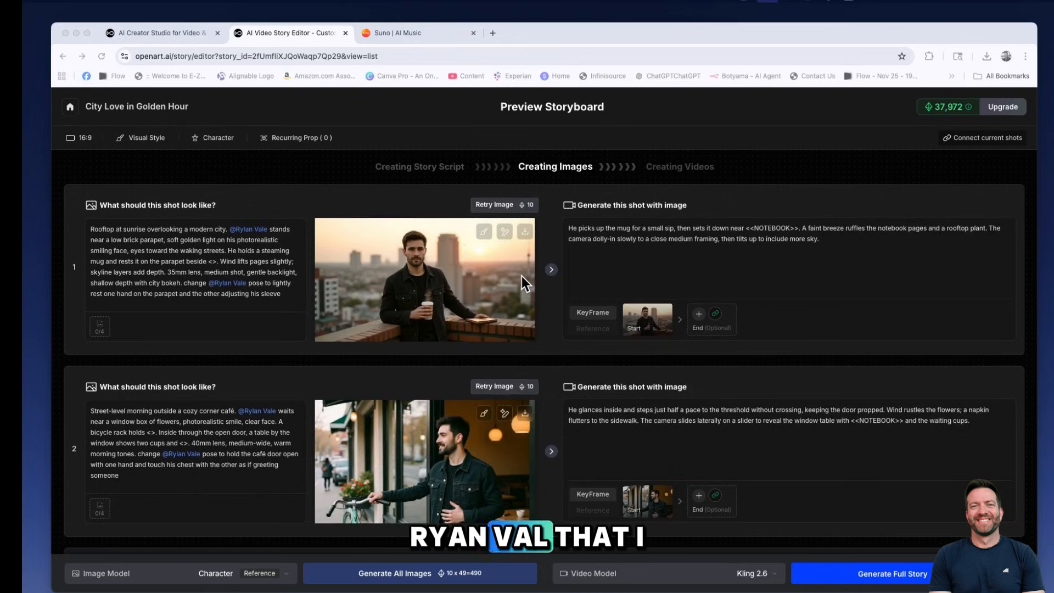
scroll(522, 275, "down", 2)
scroll(521, 277, "up", 2)
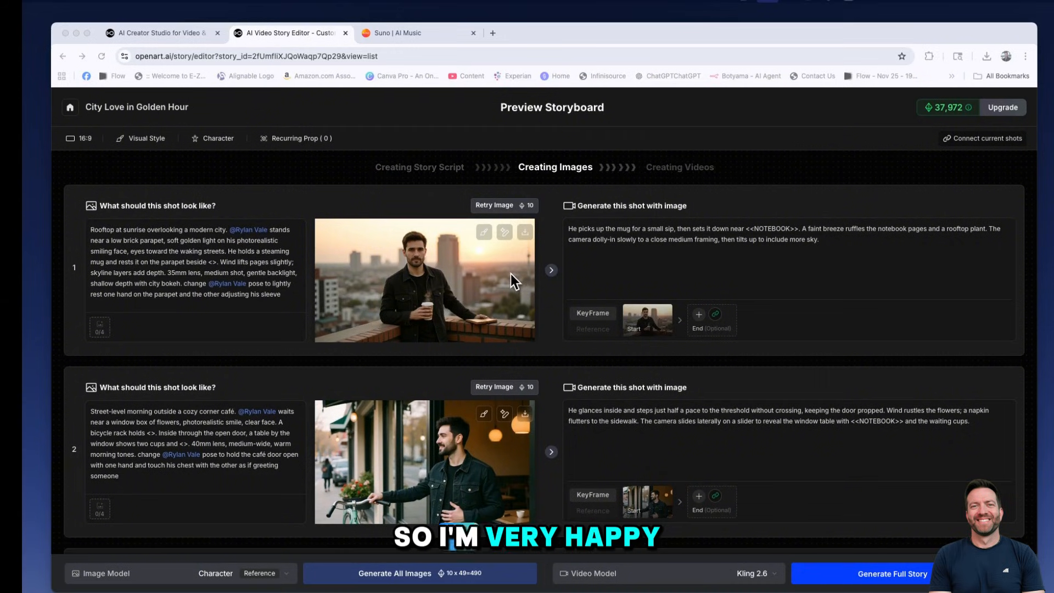
scroll(509, 273, "down", 5)
scroll(509, 271, "down", 14)
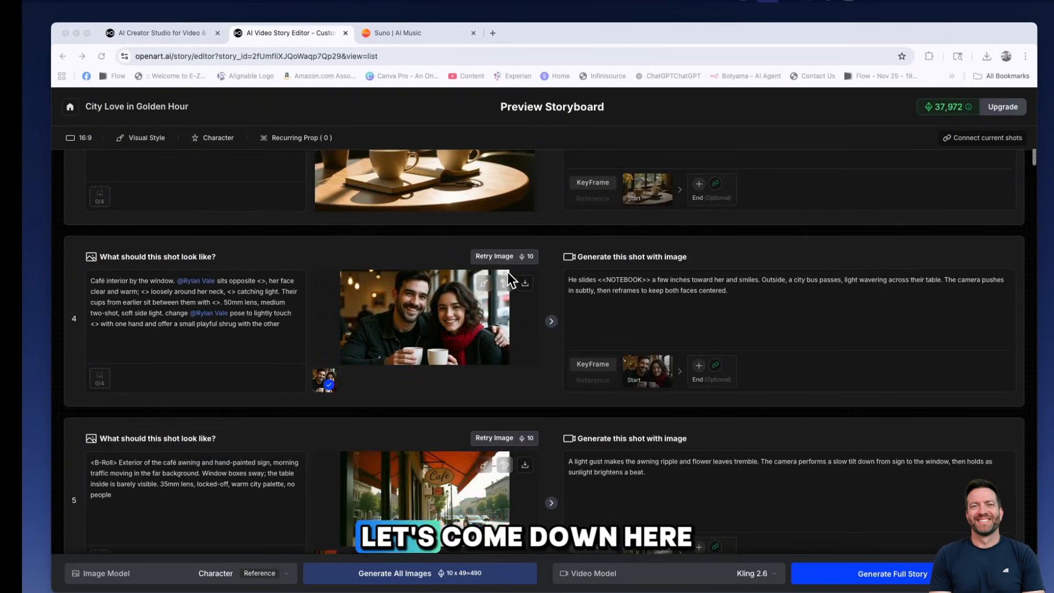
scroll(503, 272, "down", 10)
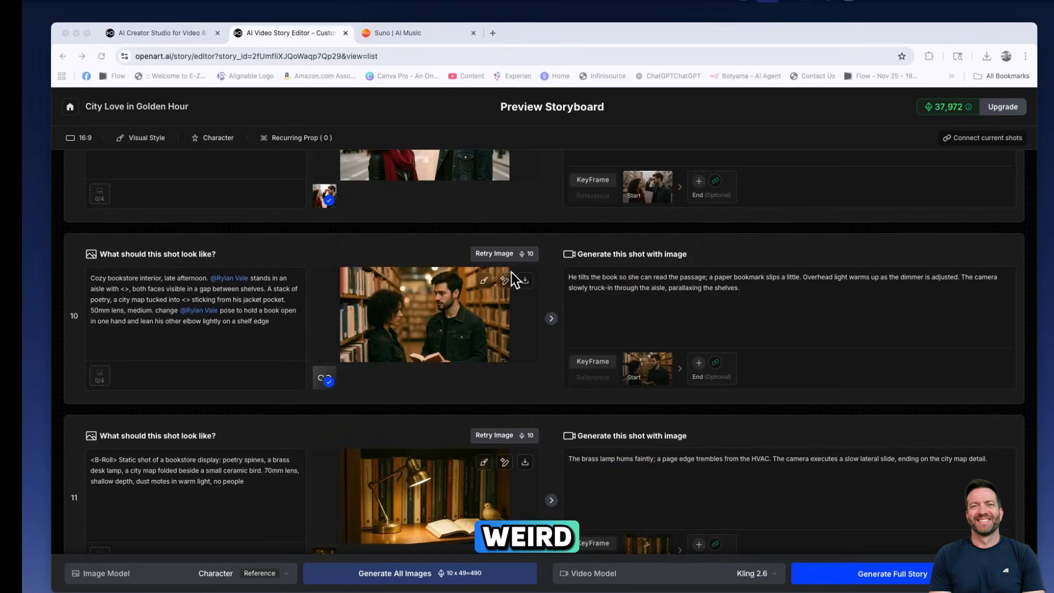
scroll(510, 275, "down", 20)
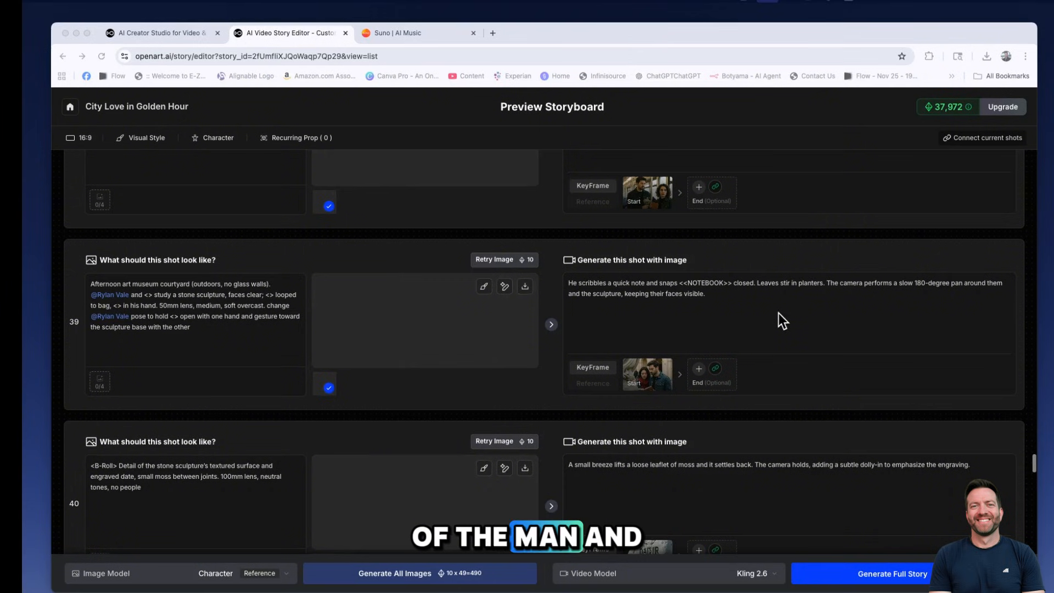
scroll(779, 313, "up", 7)
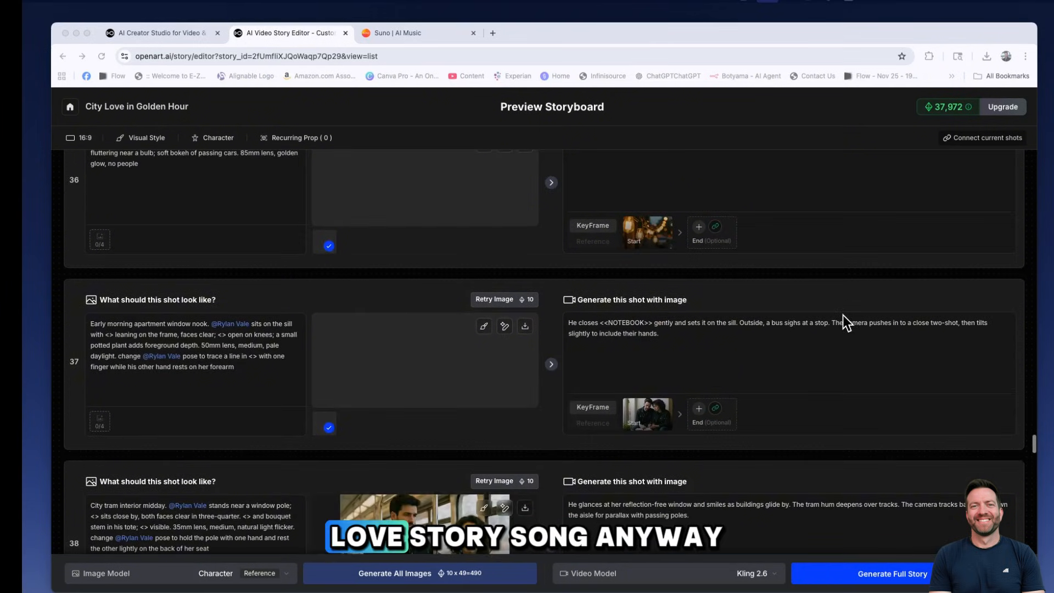
scroll(828, 318, "up", 3)
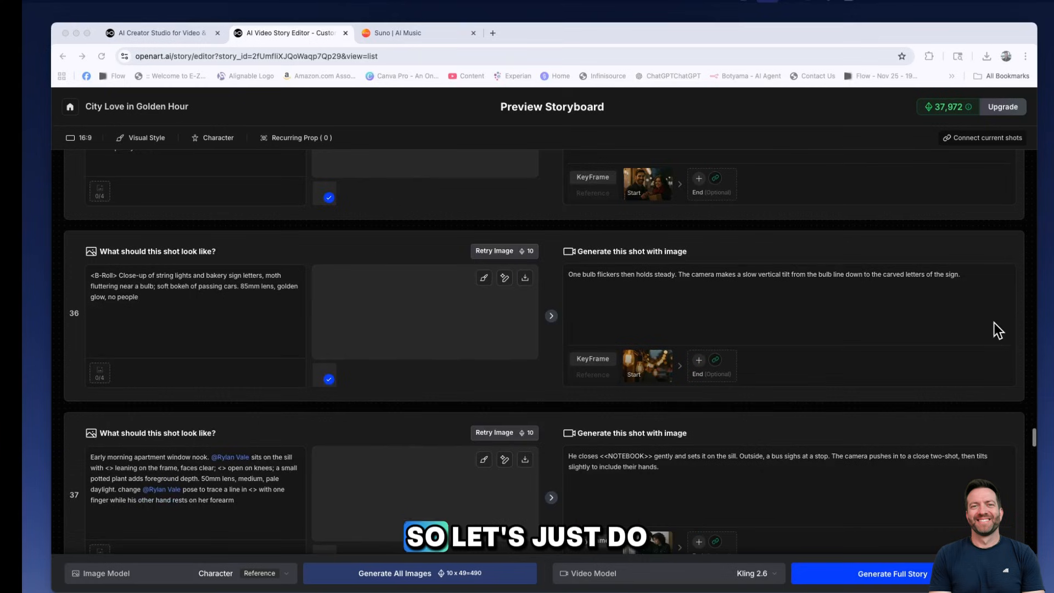
scroll(995, 289, "up", 3)
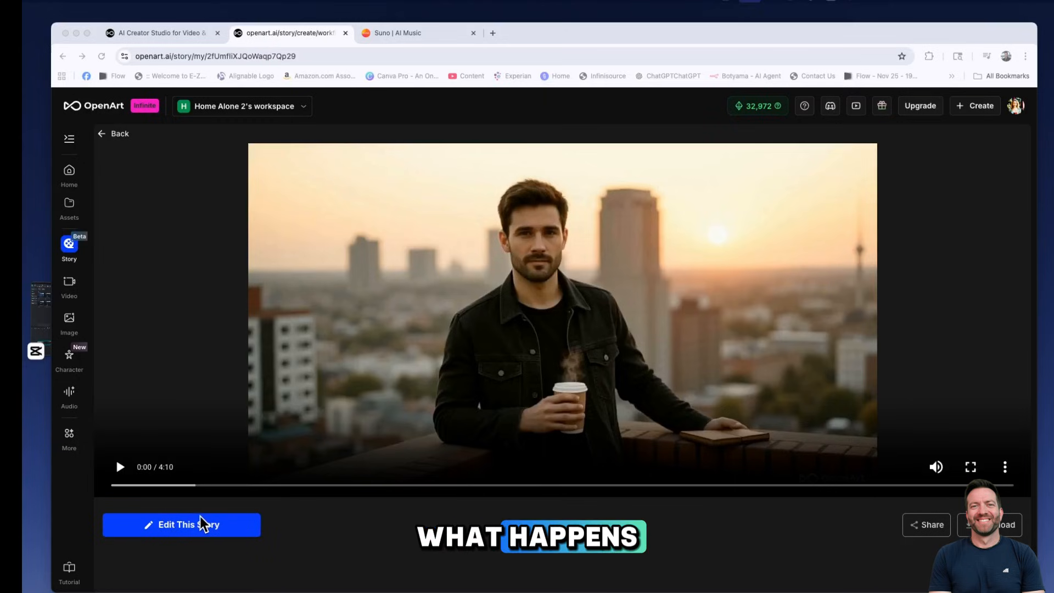
Play the finished love-story music video from the beginning and pause it at 3:21.
left_click(119, 468)
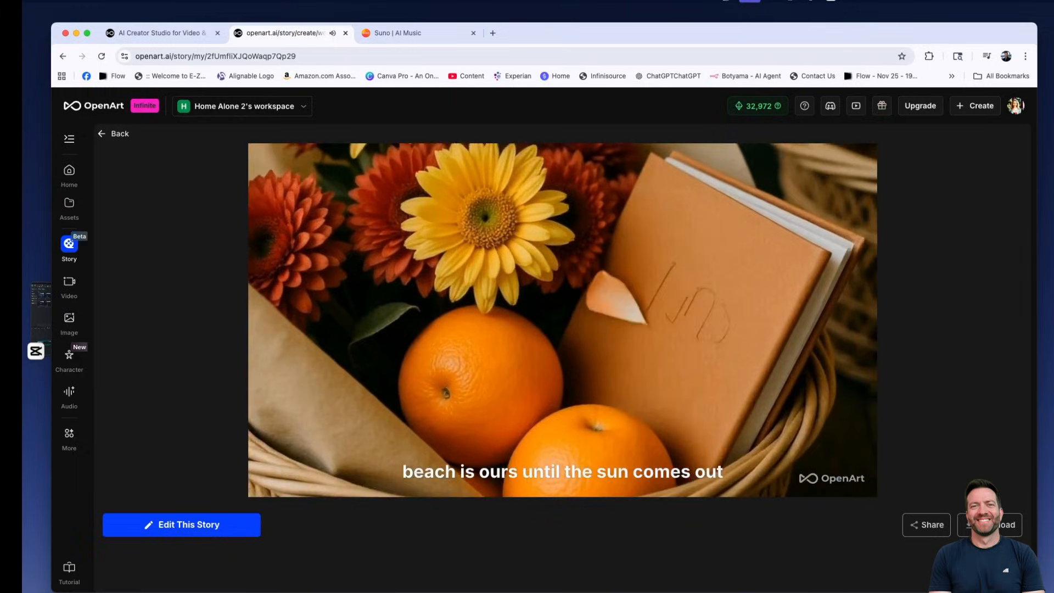
left_click(119, 468)
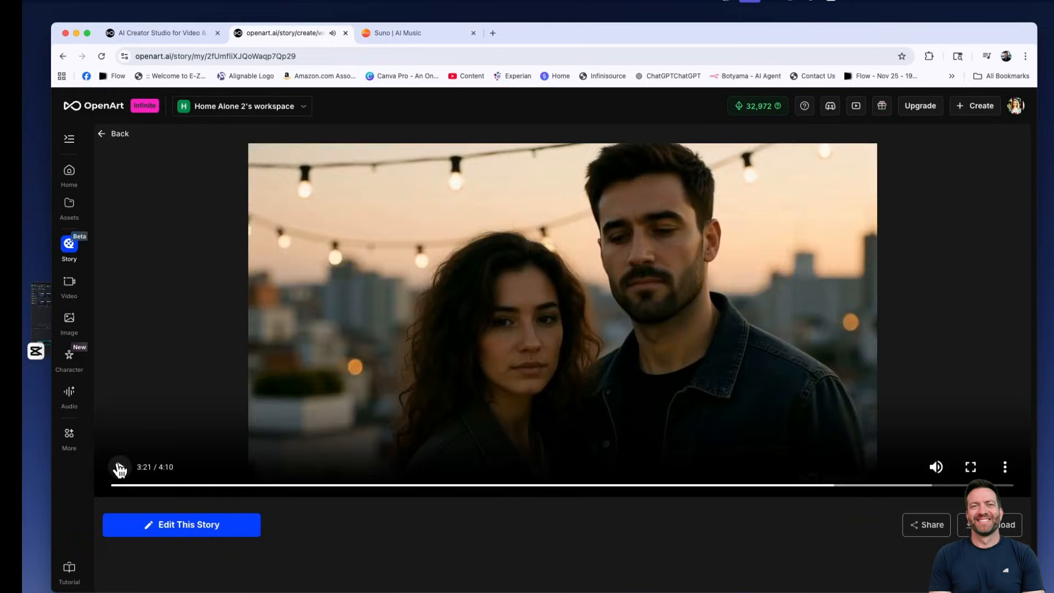